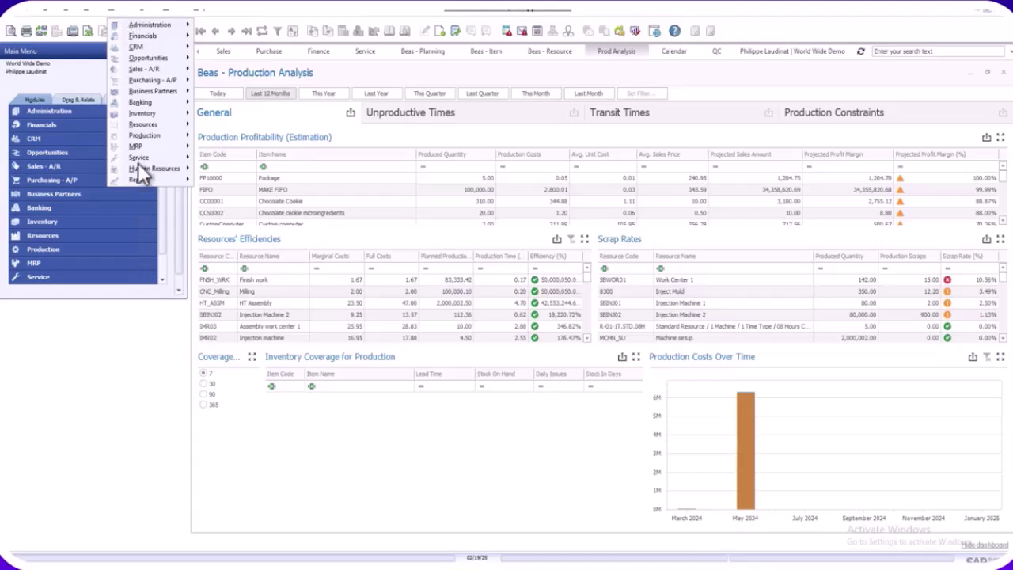
Step: Open APS from the production capacity planning functions and show the PreciousMetals planning area in a maximized window
{"action": "mouse_move", "coordinate": [136, 136]}
{"action": "mouse_move", "coordinate": [308, 237]}
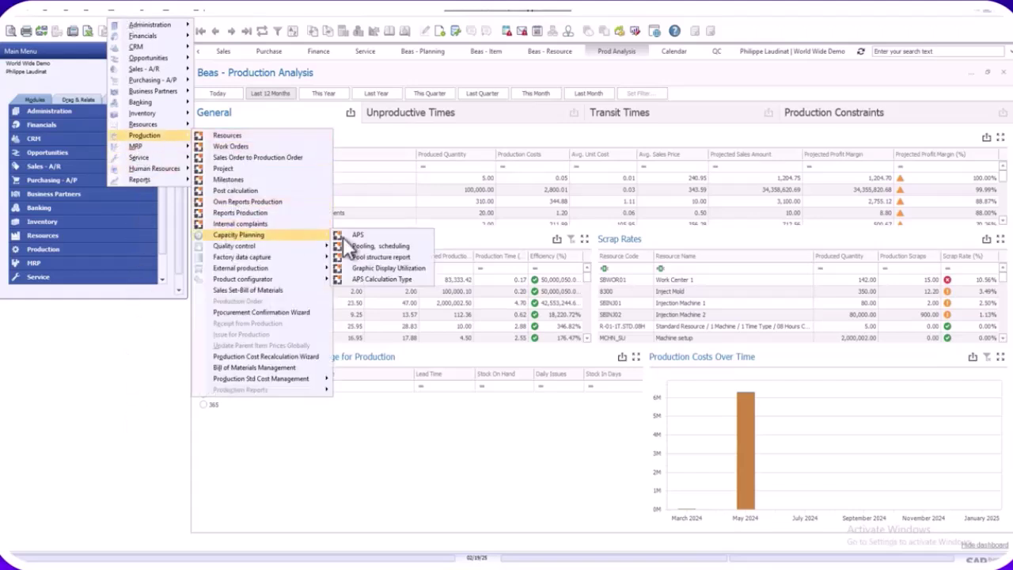
{"action": "left_click", "coordinate": [371, 235]}
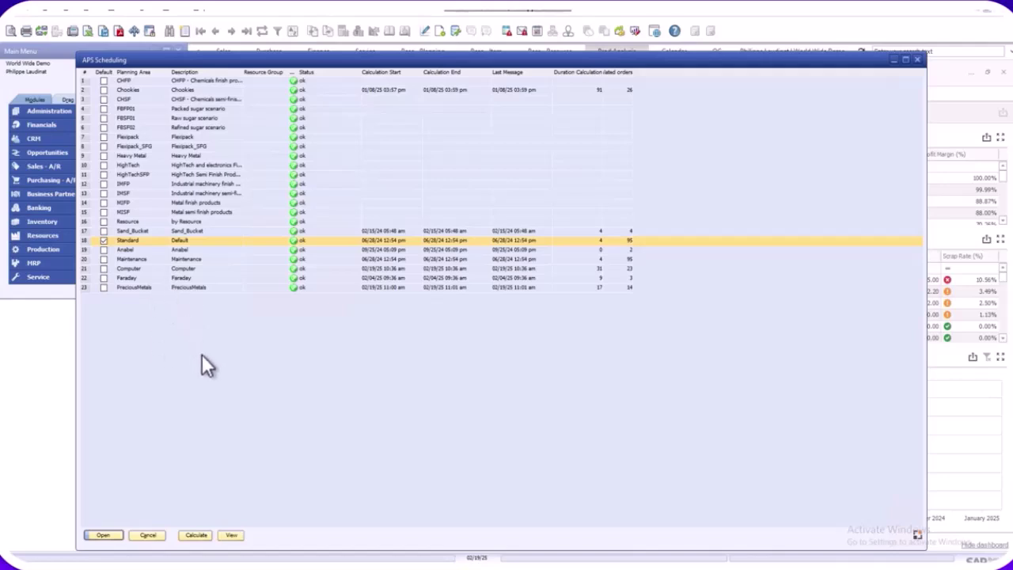
{"action": "left_click", "coordinate": [188, 288]}
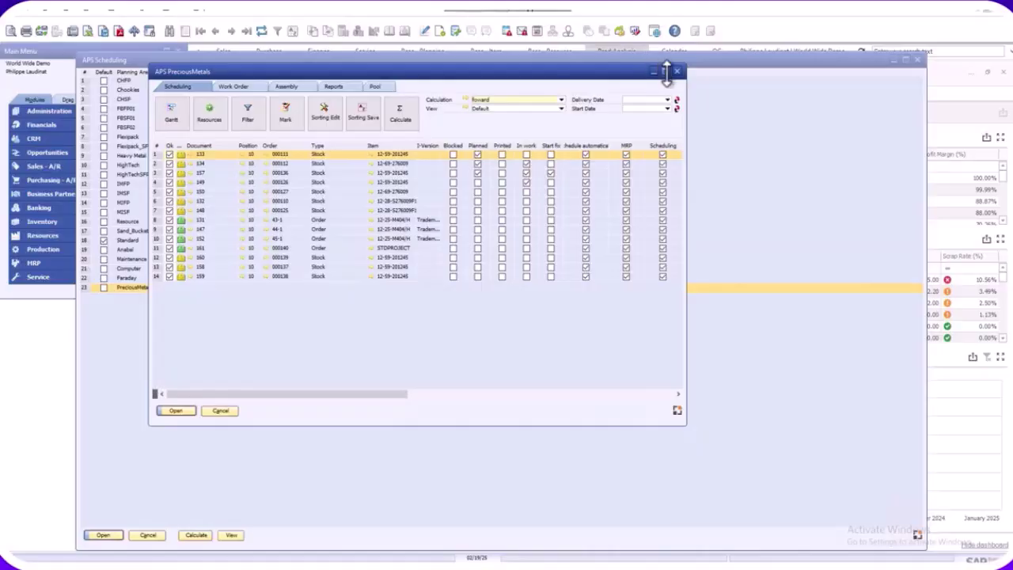
{"action": "left_click", "coordinate": [664, 74]}
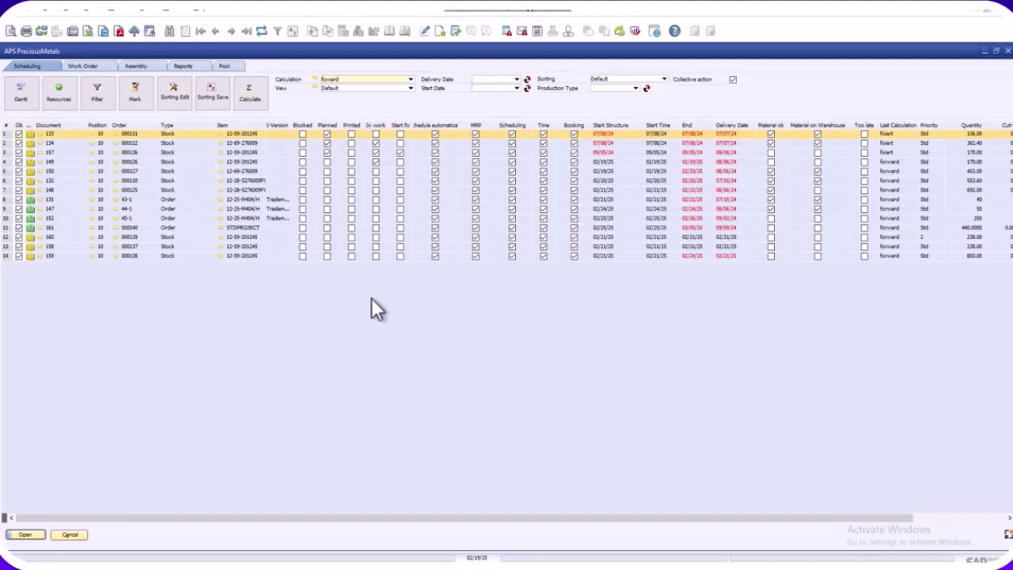
Step: Examine the PreciousMetals work orders across all columns, including in-work status, scheduling dates, material availability, priority and quantity
{"action": "scroll", "coordinate": [371, 298], "scroll_direction": "up", "scroll_amount": 2}
{"action": "left_click", "coordinate": [451, 160]}
{"action": "left_click", "coordinate": [452, 171]}
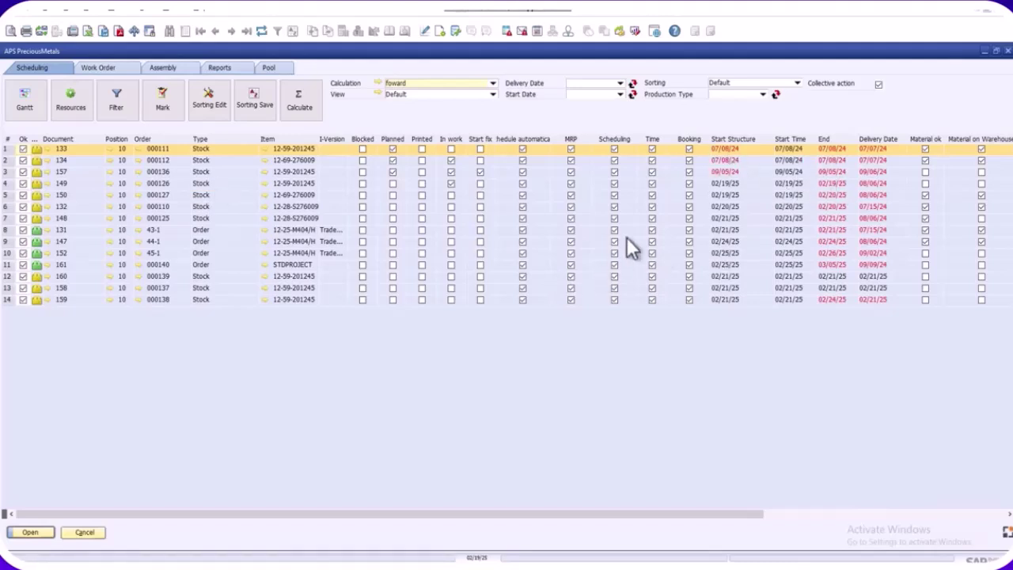
{"action": "scroll", "coordinate": [548, 223], "scroll_direction": "down", "scroll_amount": 2}
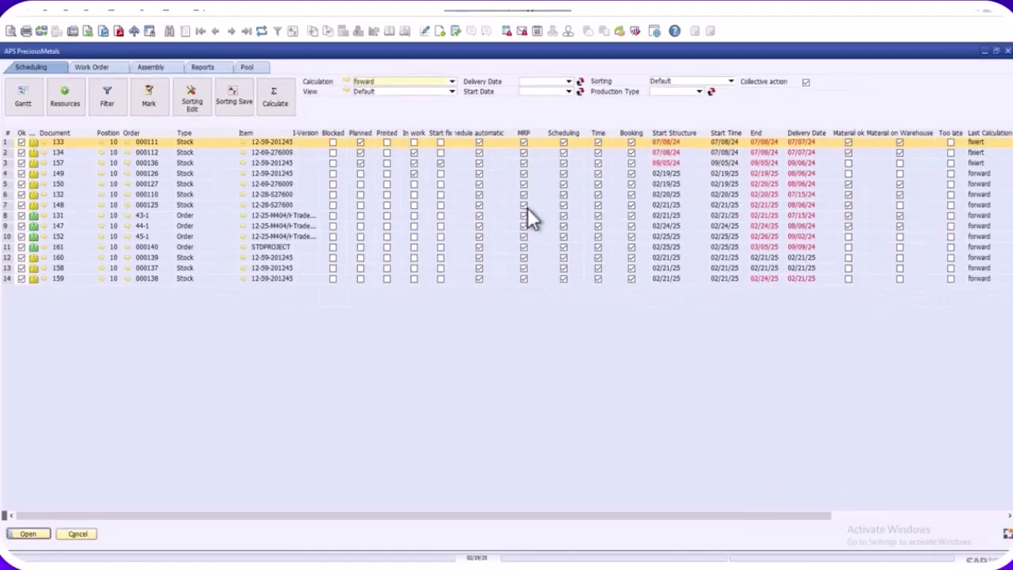
{"action": "left_click", "coordinate": [413, 173]}
{"action": "left_click", "coordinate": [413, 173]}
{"action": "left_click_drag", "start_coordinate": [620, 516], "coordinate": [892, 542]}
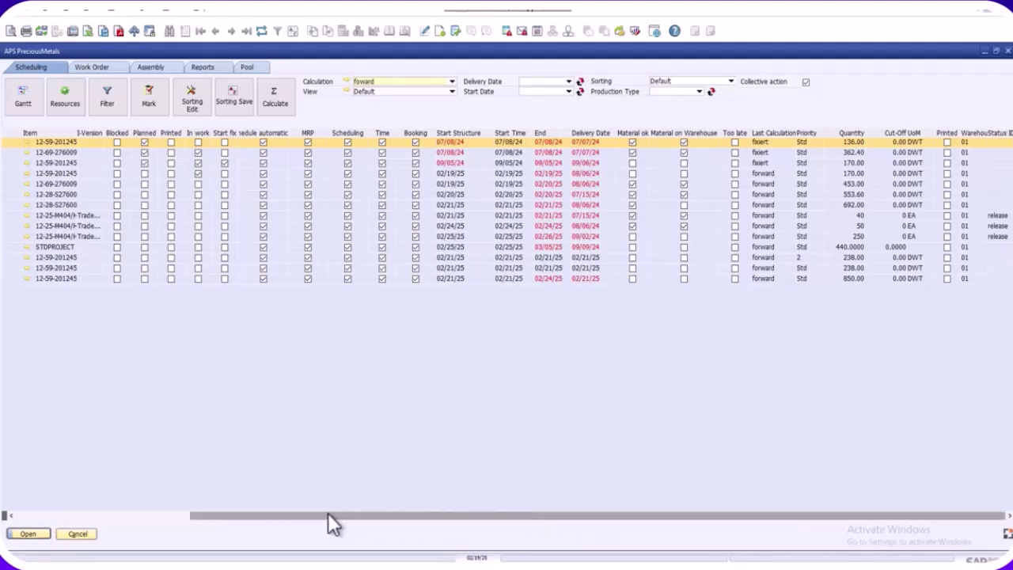
{"action": "left_click_drag", "start_coordinate": [344, 514], "coordinate": [113, 525]}
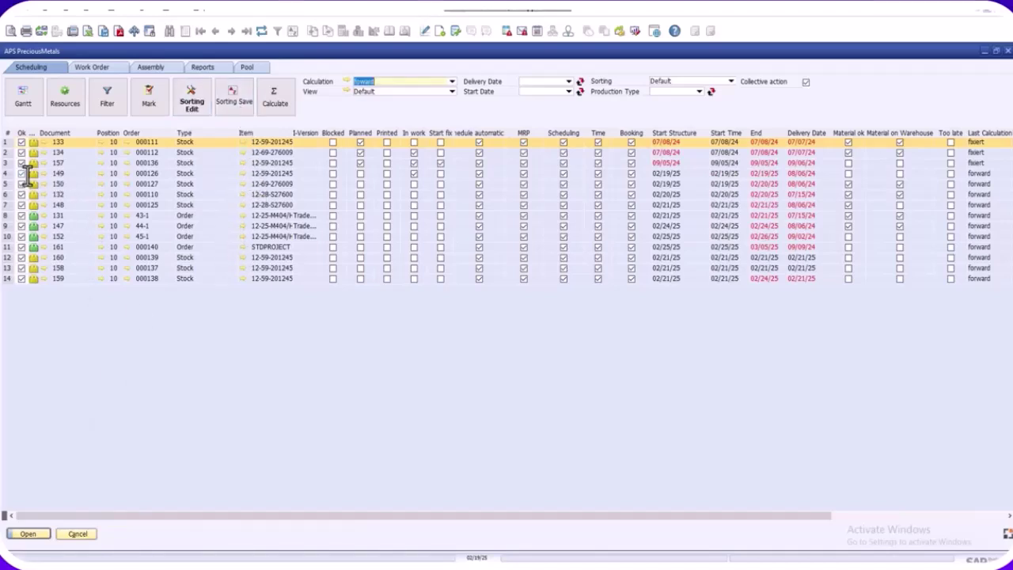
Step: Reorder the scheduling list manually, placing document 149 second and document 148 third
{"action": "left_click", "coordinate": [32, 172]}
{"action": "left_click_drag", "start_coordinate": [33, 155], "coordinate": [33, 151]}
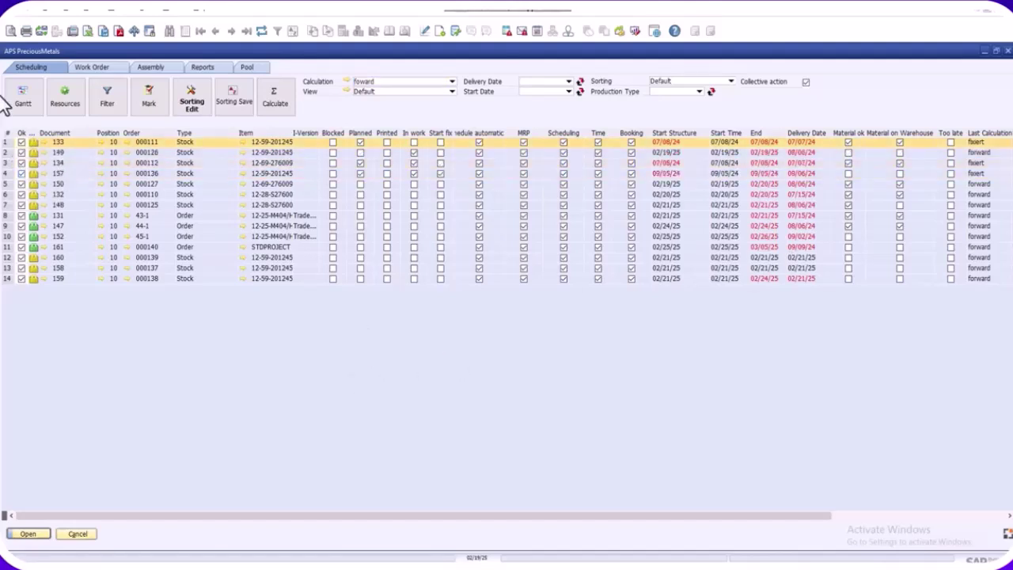
{"action": "left_click_drag", "start_coordinate": [34, 204], "coordinate": [34, 162]}
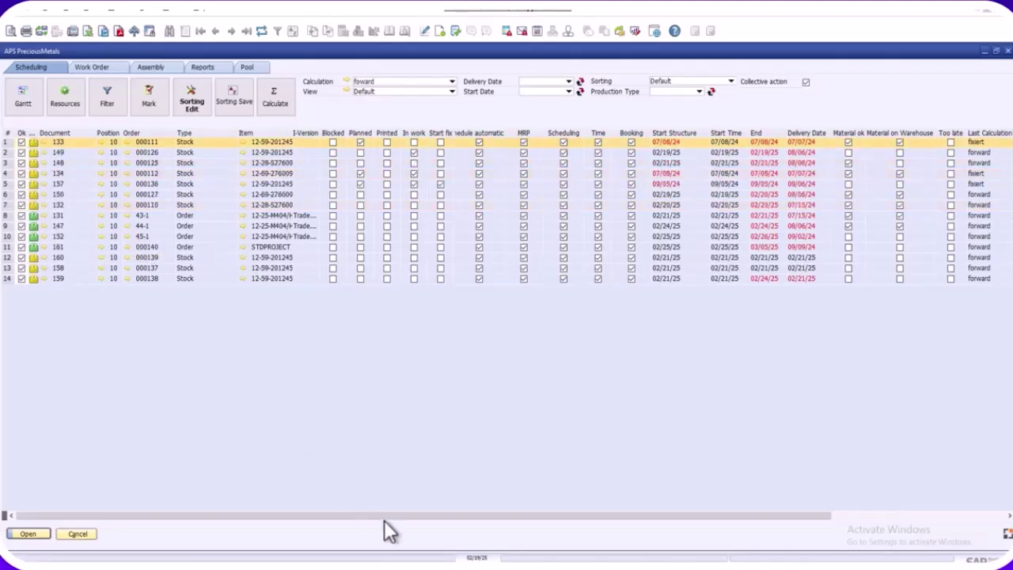
{"action": "left_click_drag", "start_coordinate": [408, 516], "coordinate": [455, 516]}
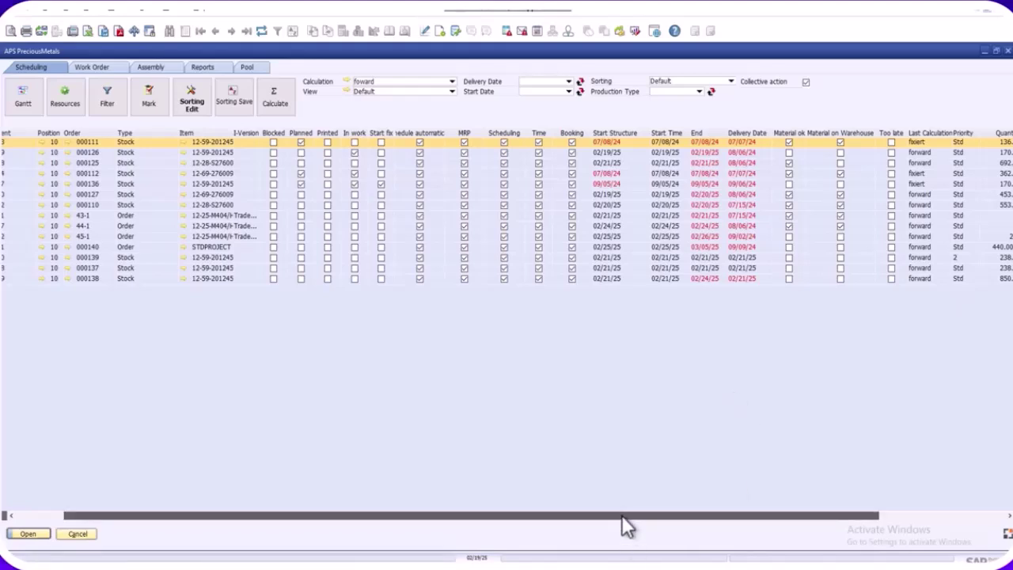
{"action": "left_click_drag", "start_coordinate": [620, 516], "coordinate": [350, 513]}
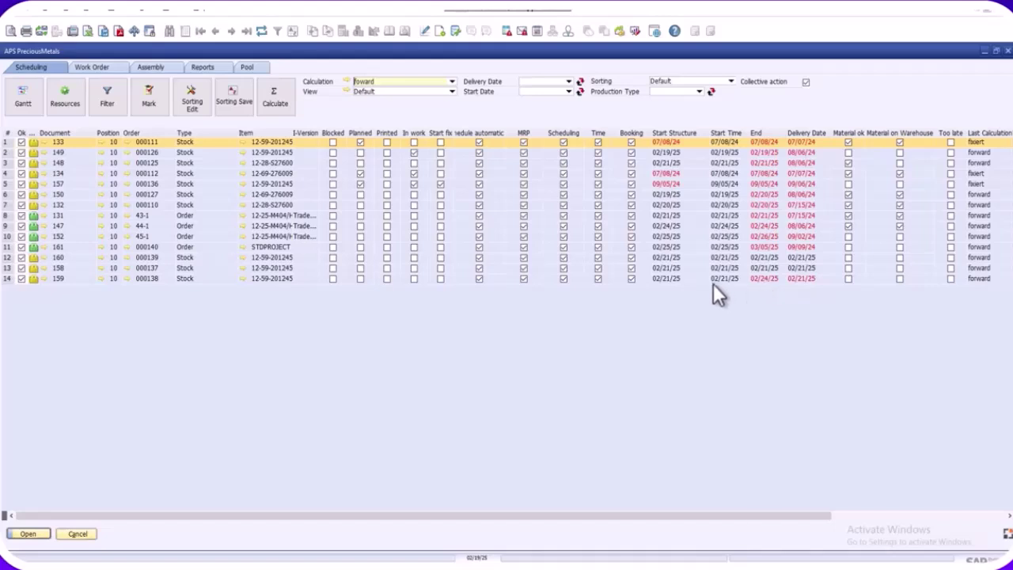
Step: Change the delivery date of work order document 159 to 02/26/25 and apply it to that order only
{"action": "left_click", "coordinate": [796, 277]}
{"action": "left_click", "coordinate": [569, 81]}
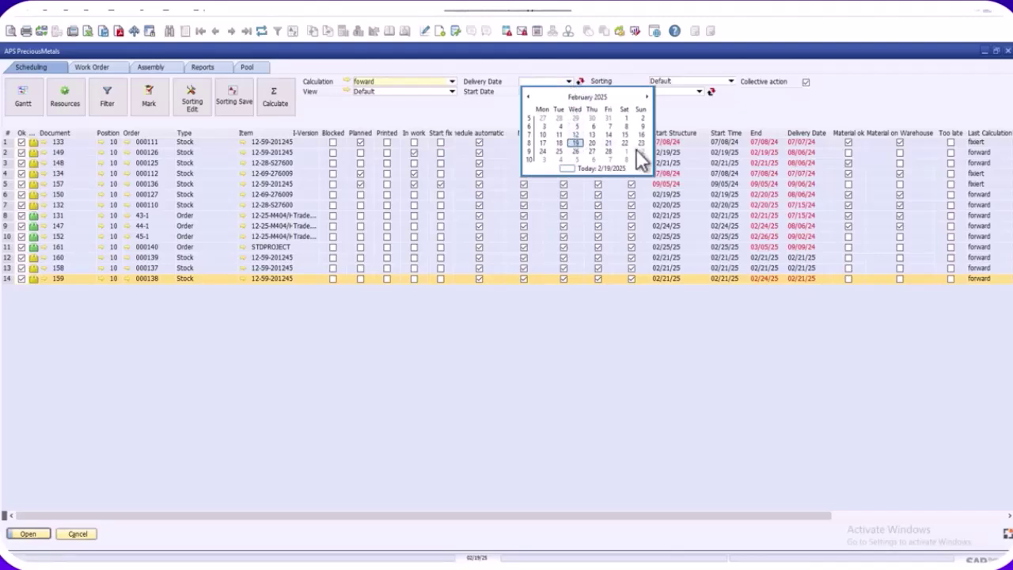
{"action": "left_click", "coordinate": [574, 152]}
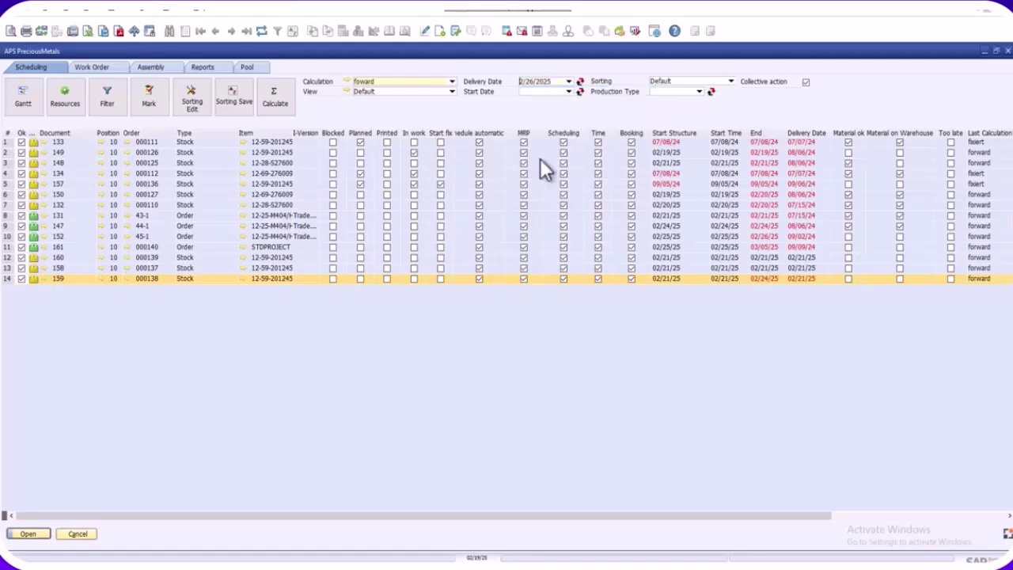
{"action": "left_click", "coordinate": [582, 81]}
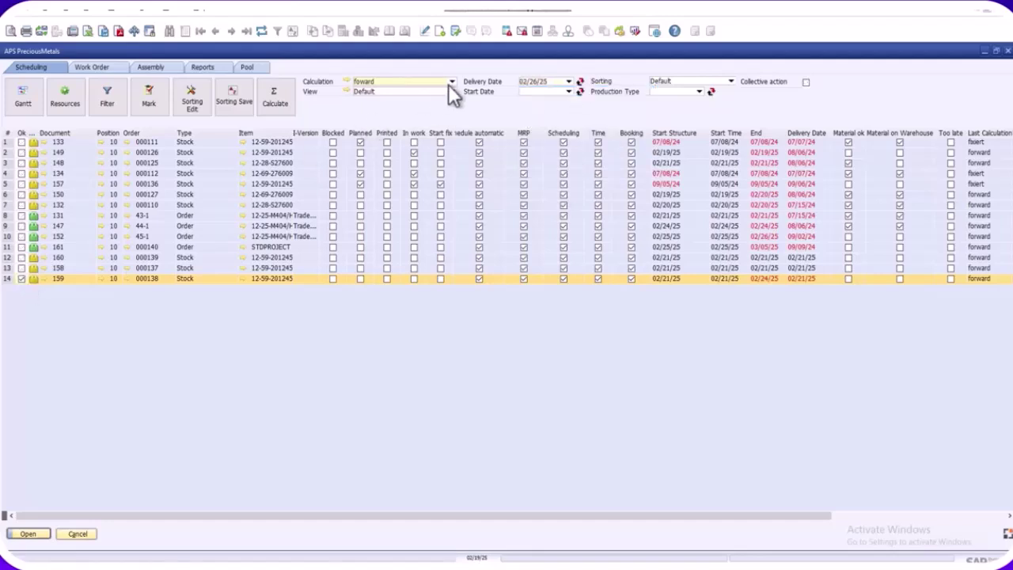
{"action": "left_click", "coordinate": [582, 83]}
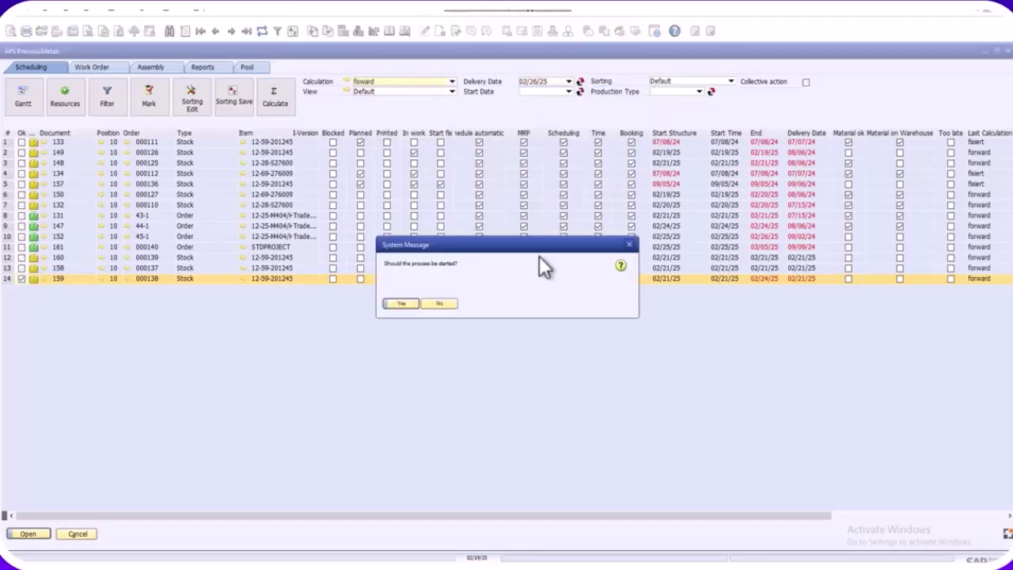
{"action": "left_click", "coordinate": [398, 303]}
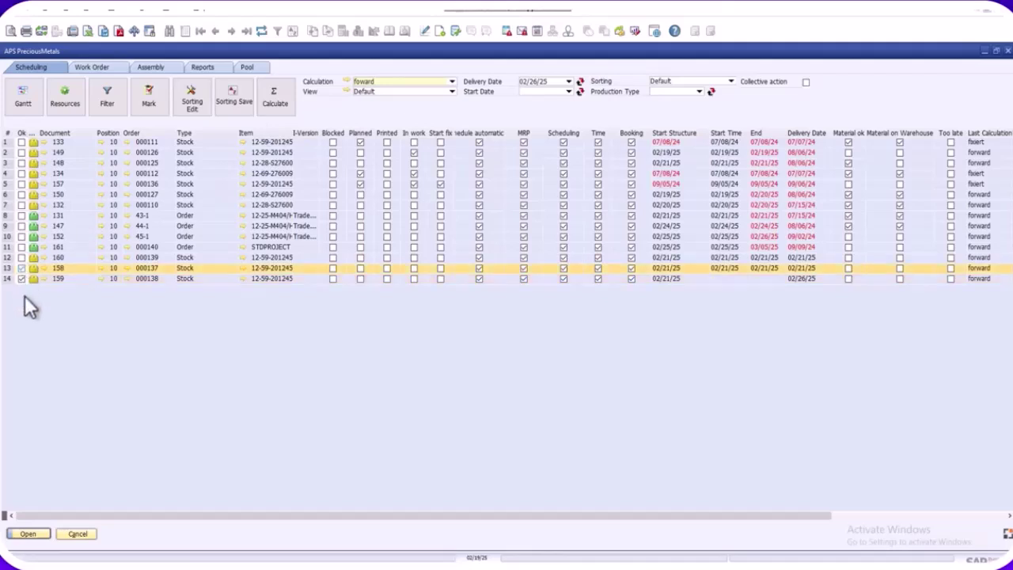
Step: Include documents 158 and 160 with document 159 and recalculate the schedule for the marked work orders
{"action": "left_click", "coordinate": [22, 258]}
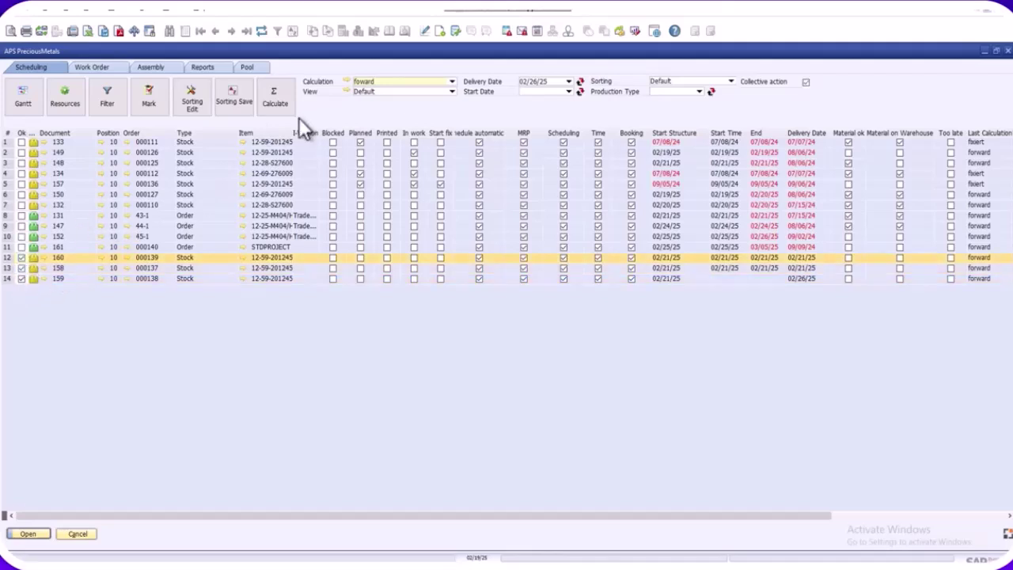
{"action": "left_click", "coordinate": [278, 96]}
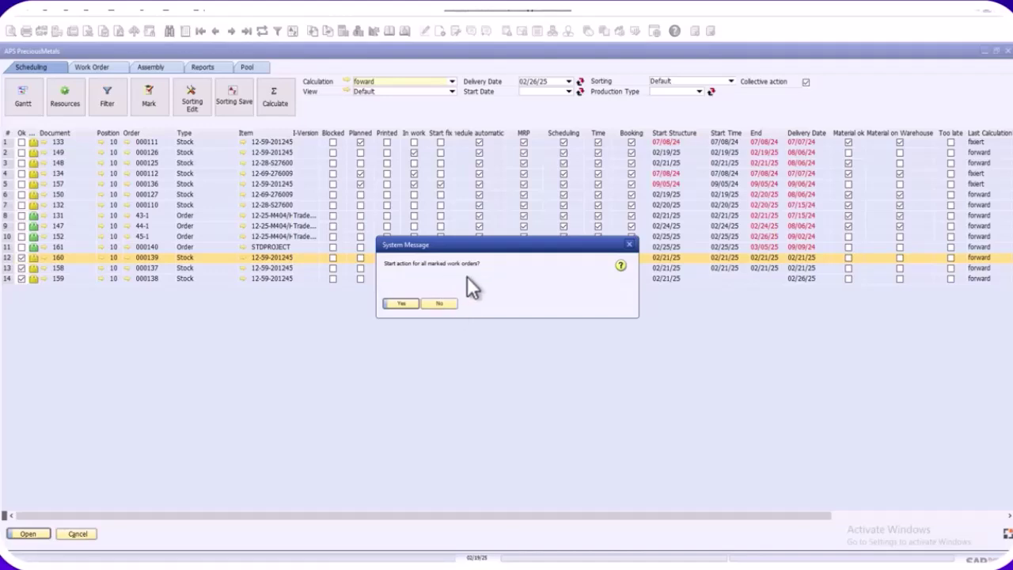
{"action": "left_click", "coordinate": [391, 302]}
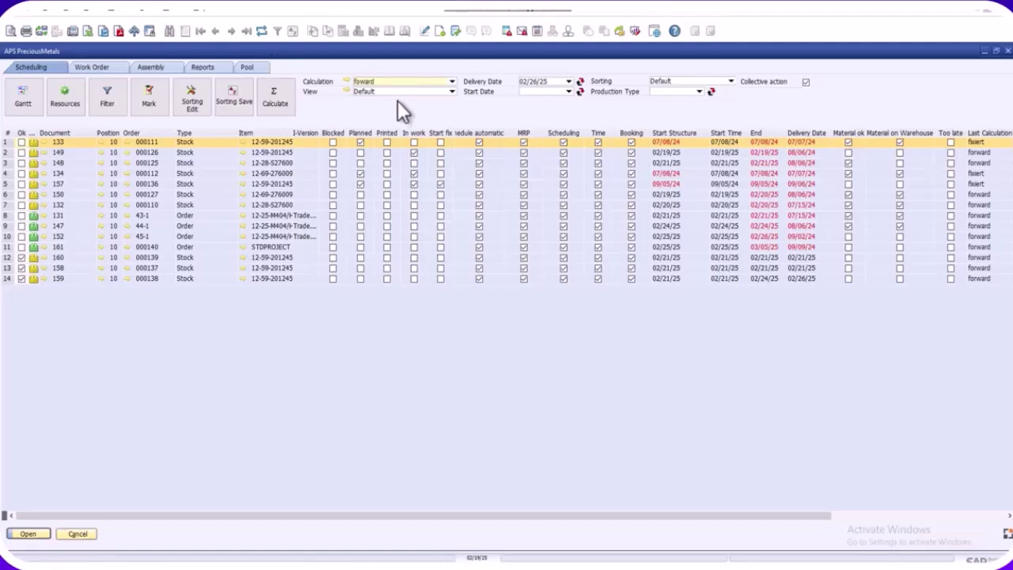
{"action": "left_click", "coordinate": [760, 279]}
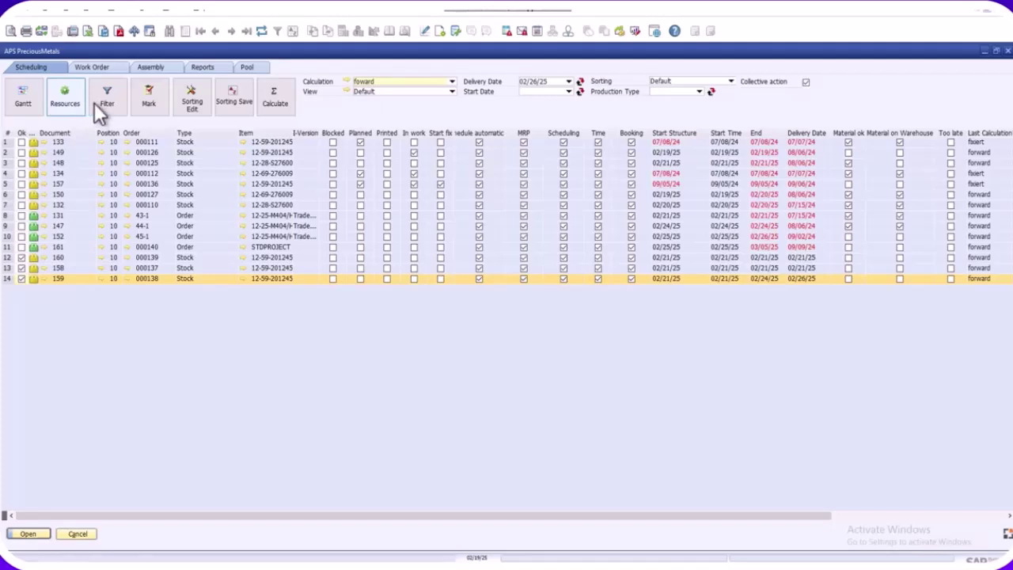
Step: Filter the scheduling list to hide work orders that are in work
{"action": "left_click", "coordinate": [101, 102]}
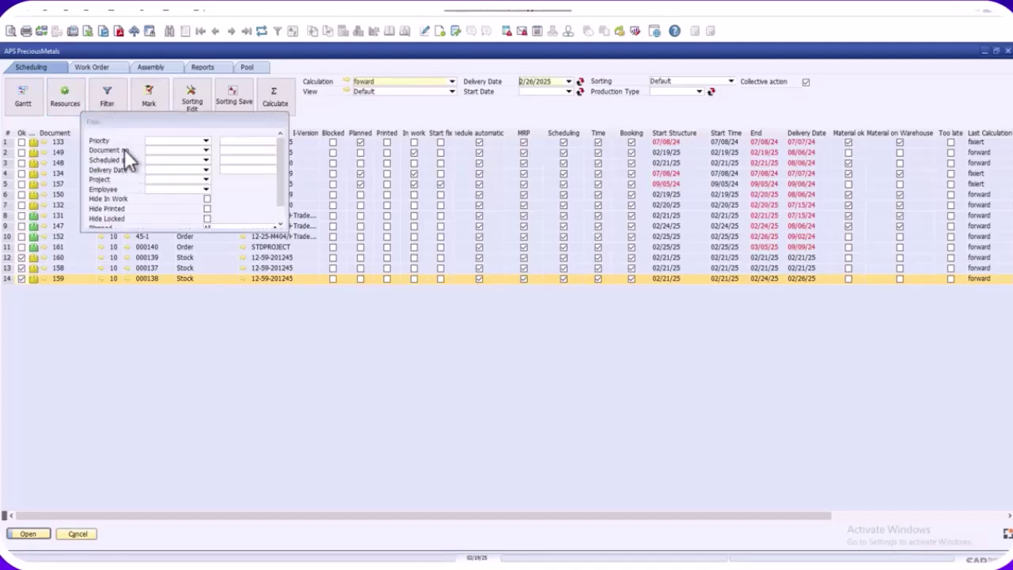
{"action": "left_click", "coordinate": [207, 198]}
{"action": "left_click", "coordinate": [205, 288]}
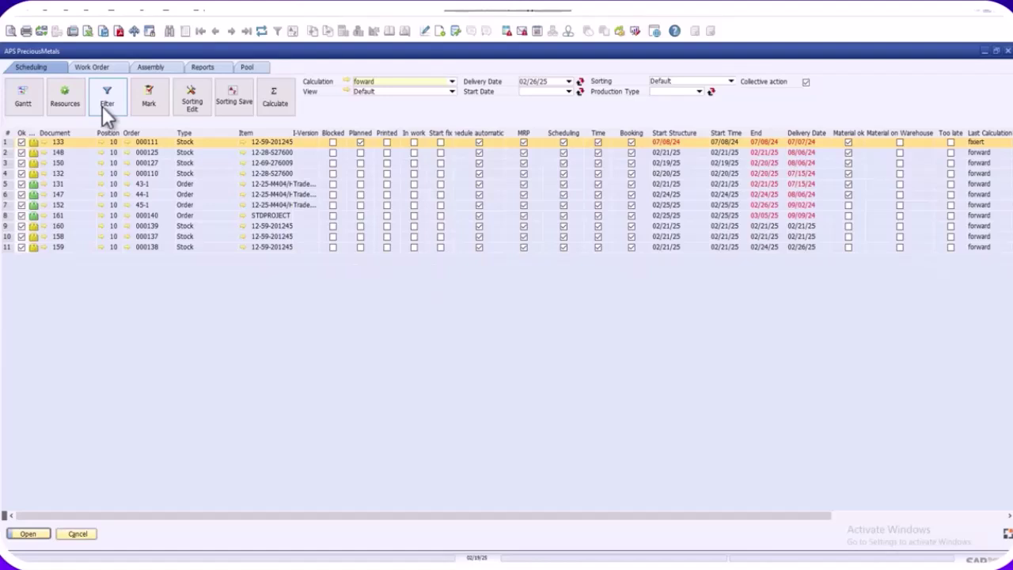
Step: Select only work order document 159, open its structure view and expand it to its materials and operations
{"action": "left_click", "coordinate": [107, 67]}
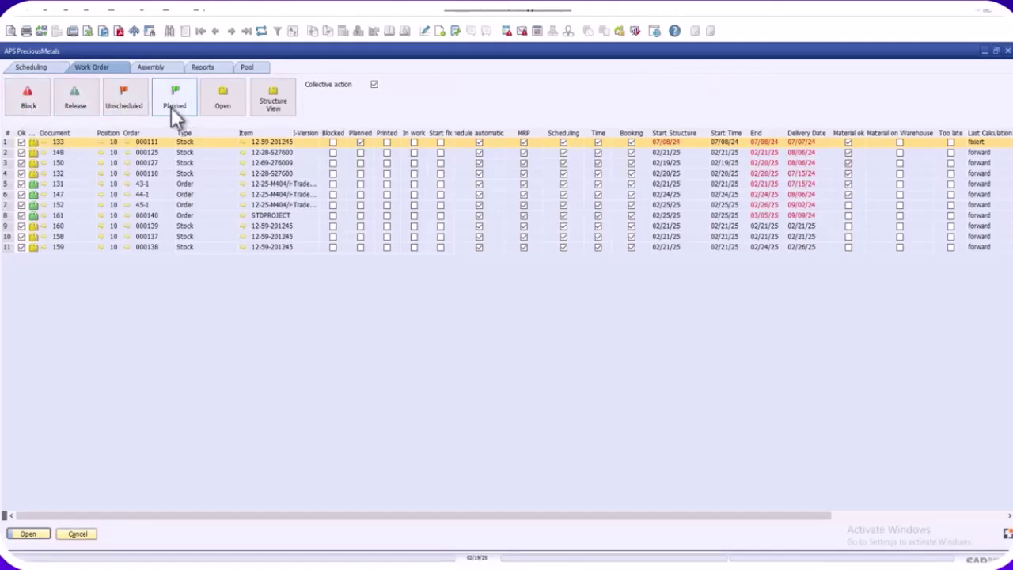
{"action": "left_click", "coordinate": [22, 248]}
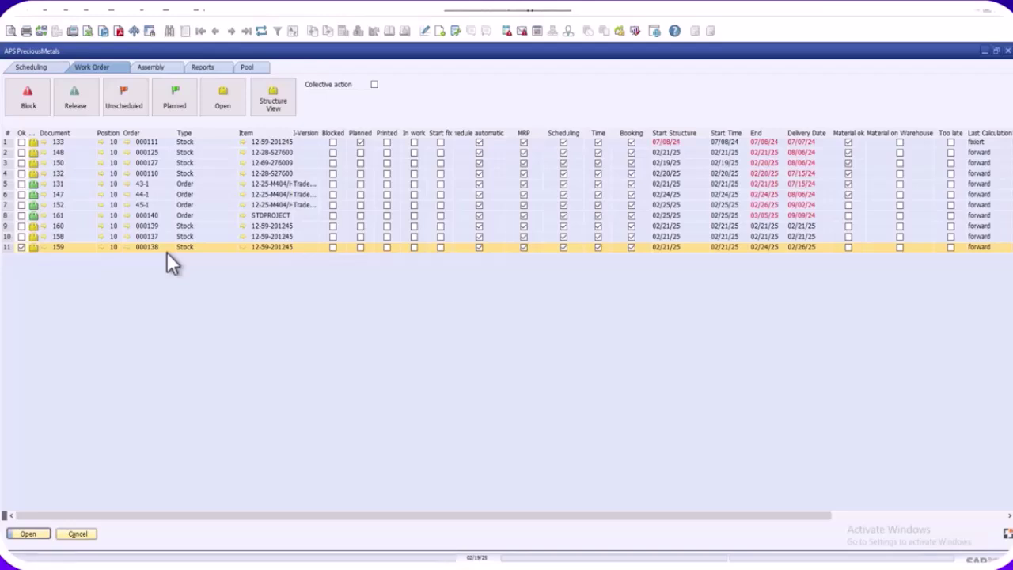
{"action": "left_click", "coordinate": [265, 106]}
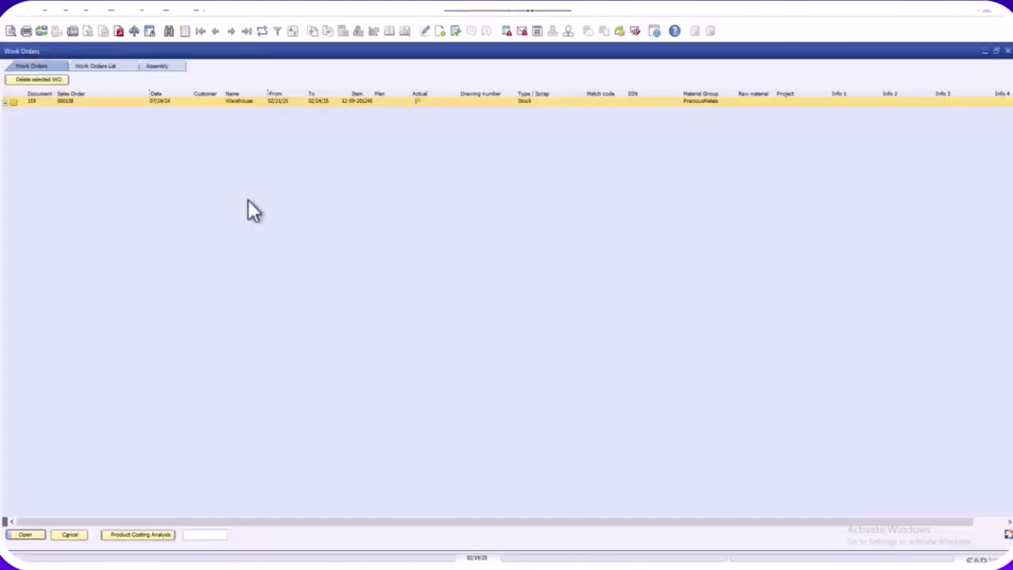
{"action": "left_click", "coordinate": [20, 111]}
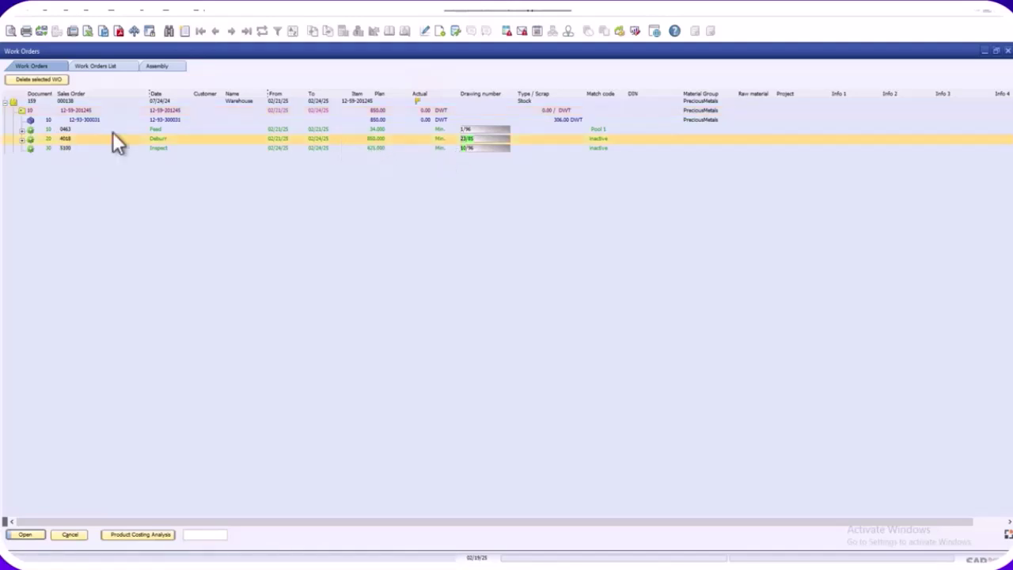
Step: Open the master data of resource 4018 from the Deburr operation and check its daily capacity calendar
{"action": "double_click", "coordinate": [60, 140]}
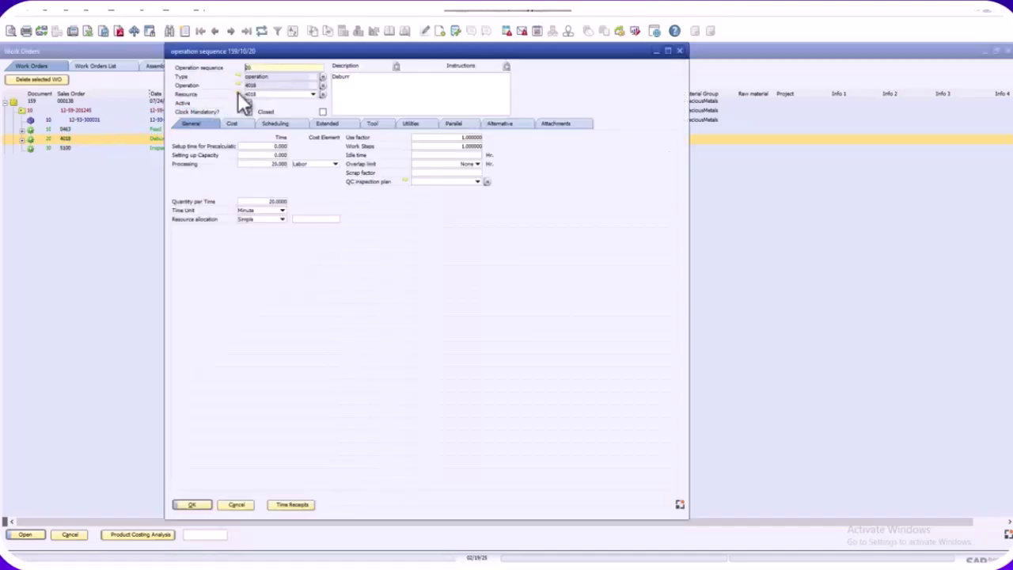
{"action": "left_click", "coordinate": [238, 94]}
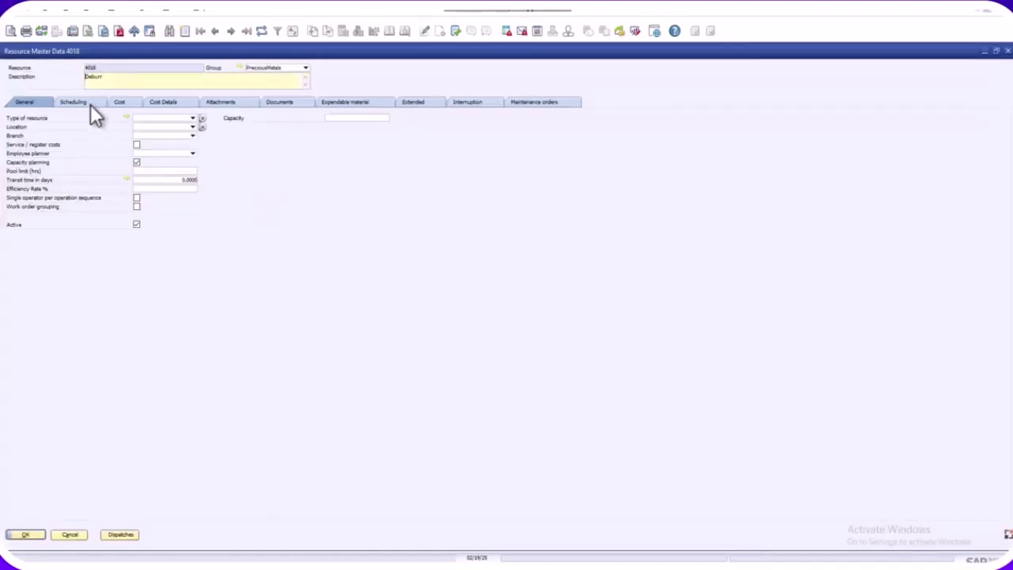
{"action": "left_click", "coordinate": [88, 104]}
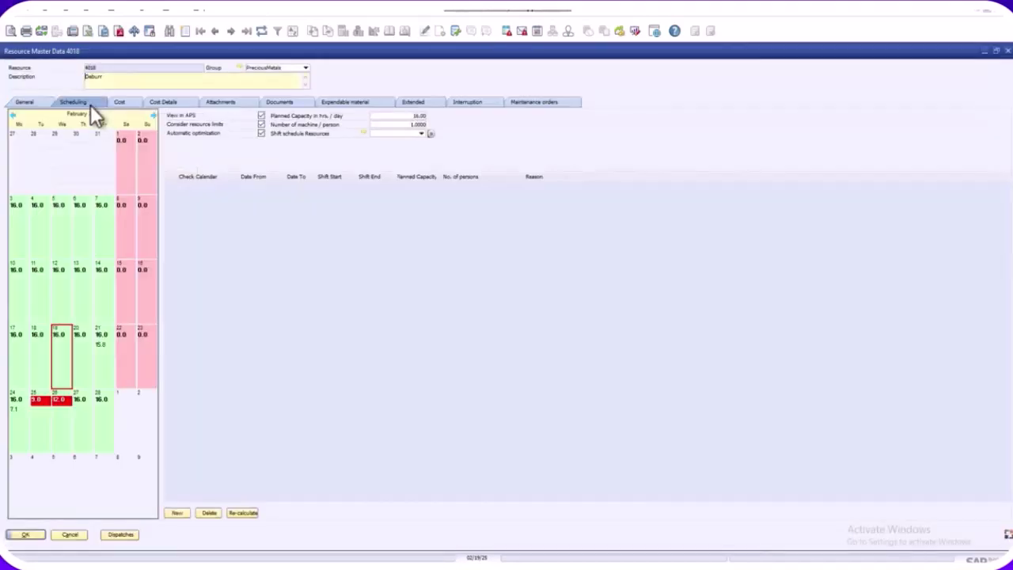
{"action": "mouse_move", "coordinate": [102, 347]}
{"action": "mouse_move", "coordinate": [72, 402]}
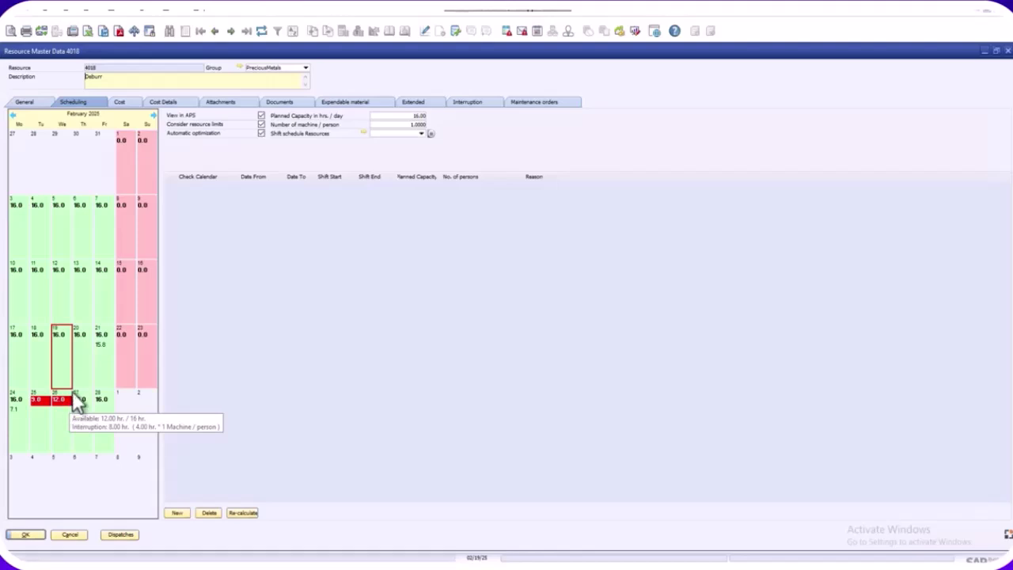
Step: Check the resource's interruptions against its capacity calendar, then return to the APS scheduling list
{"action": "left_click", "coordinate": [475, 104]}
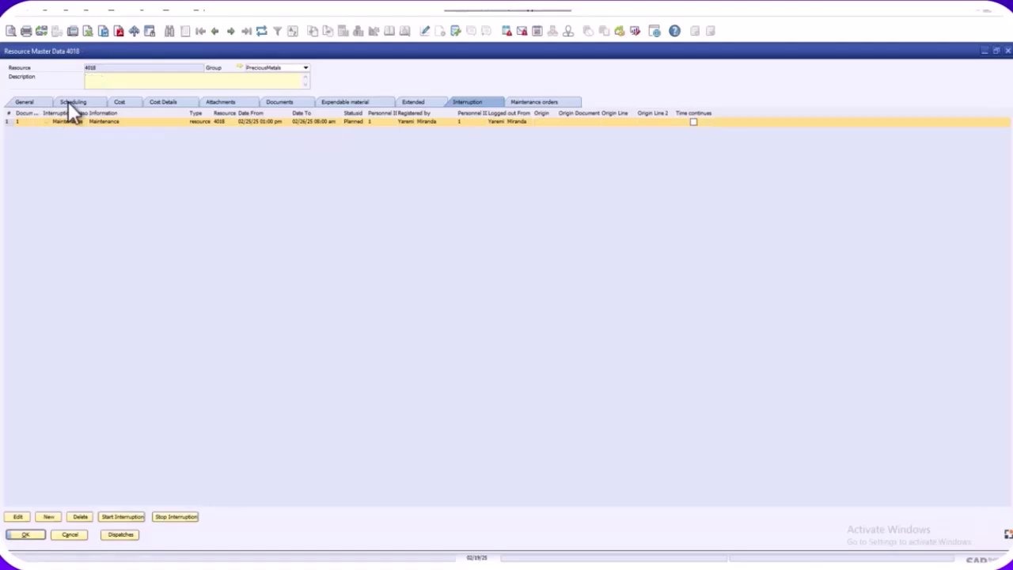
{"action": "left_click", "coordinate": [71, 103]}
{"action": "mouse_move", "coordinate": [61, 405]}
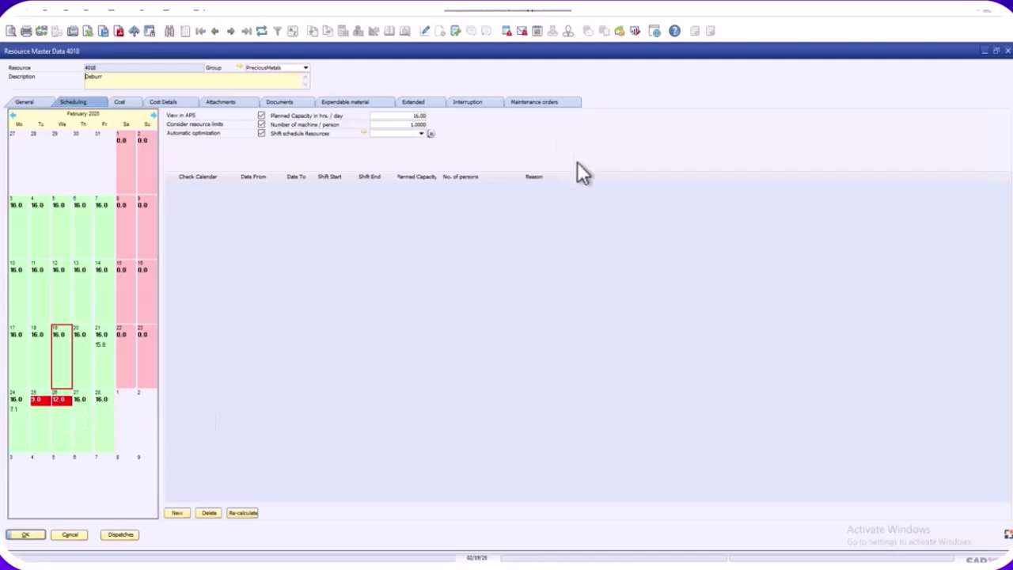
{"action": "left_click", "coordinate": [1007, 51]}
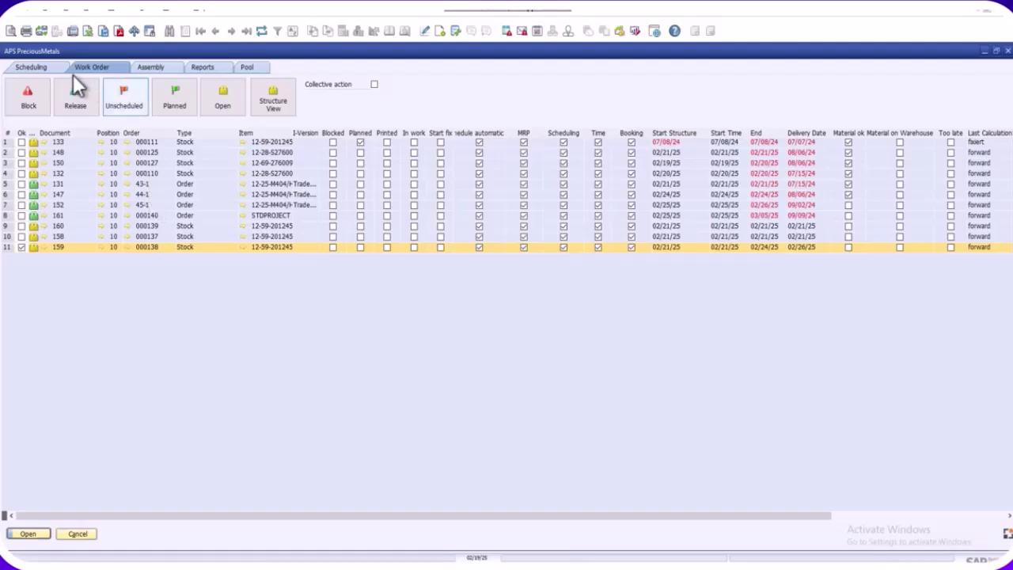
{"action": "left_click", "coordinate": [33, 68]}
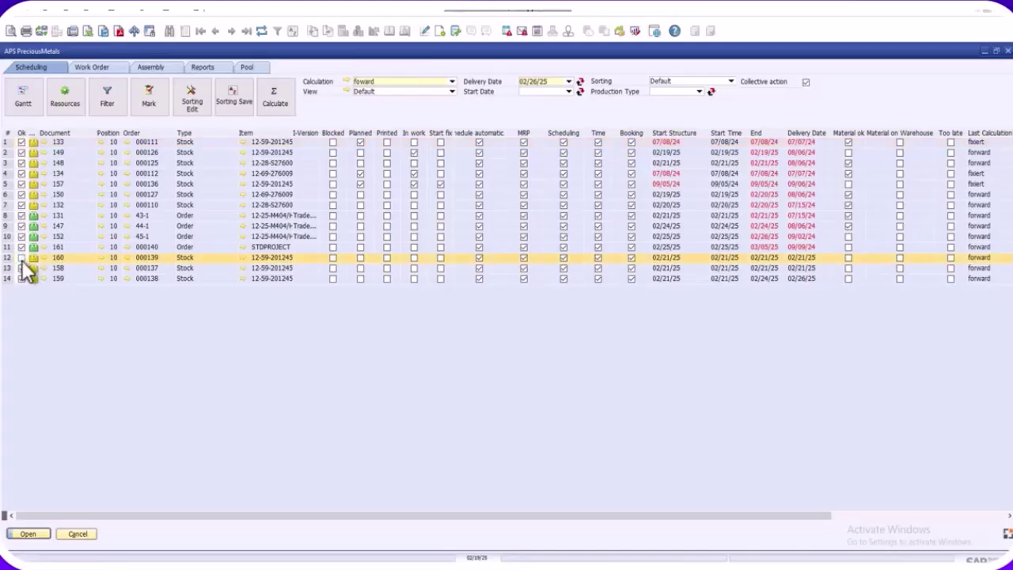
Step: Mark only work orders 160, 158 and 159, and inspect work order 158's Deburr operation in their Gantt chart before closing it
{"action": "left_click", "coordinate": [21, 258]}
{"action": "left_click", "coordinate": [21, 267]}
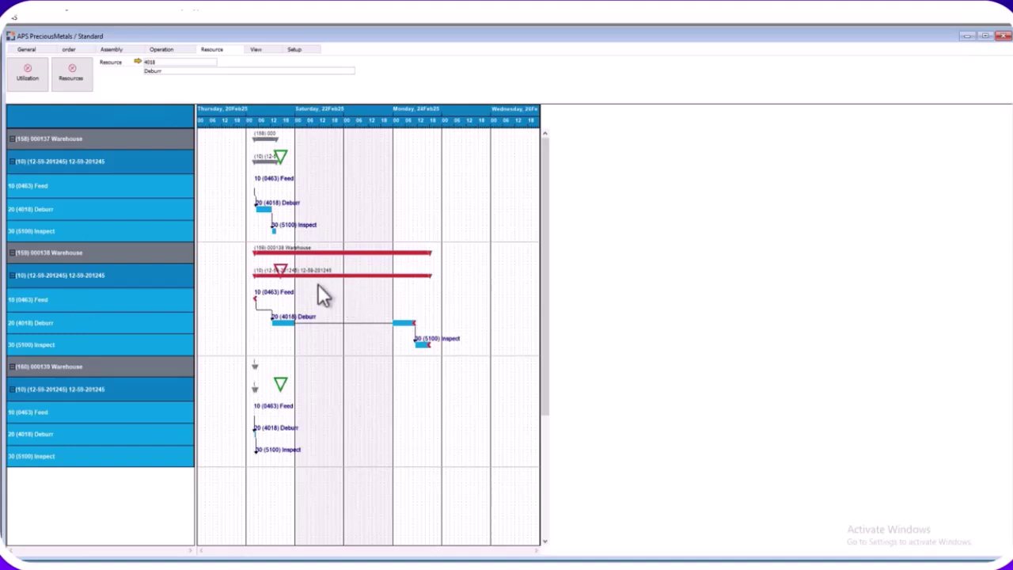
{"action": "scroll", "coordinate": [319, 295], "scroll_direction": "up", "scroll_amount": 2}
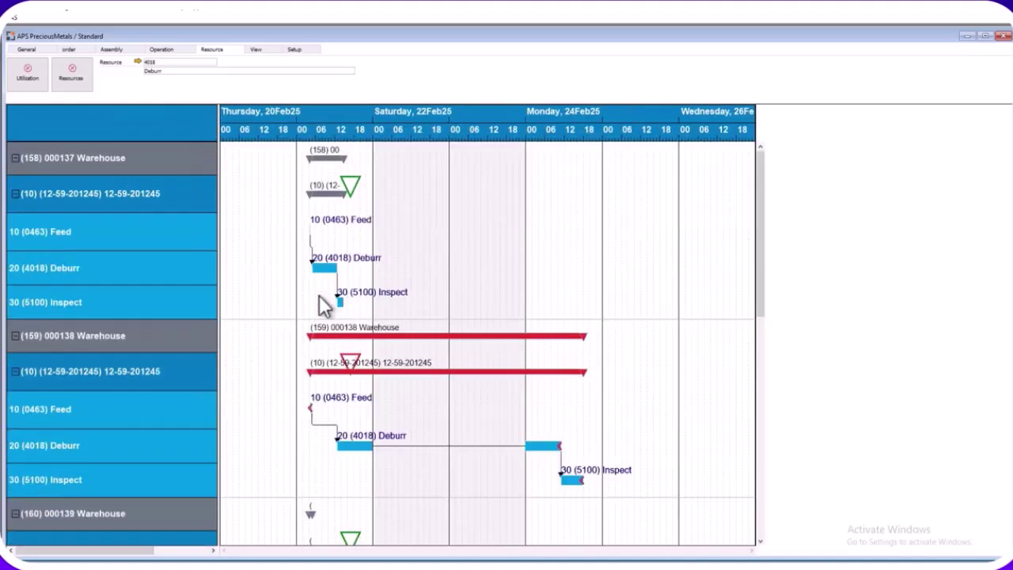
{"action": "scroll", "coordinate": [319, 295], "scroll_direction": "down", "scroll_amount": 3}
{"action": "scroll", "coordinate": [319, 295], "scroll_direction": "up", "scroll_amount": 3}
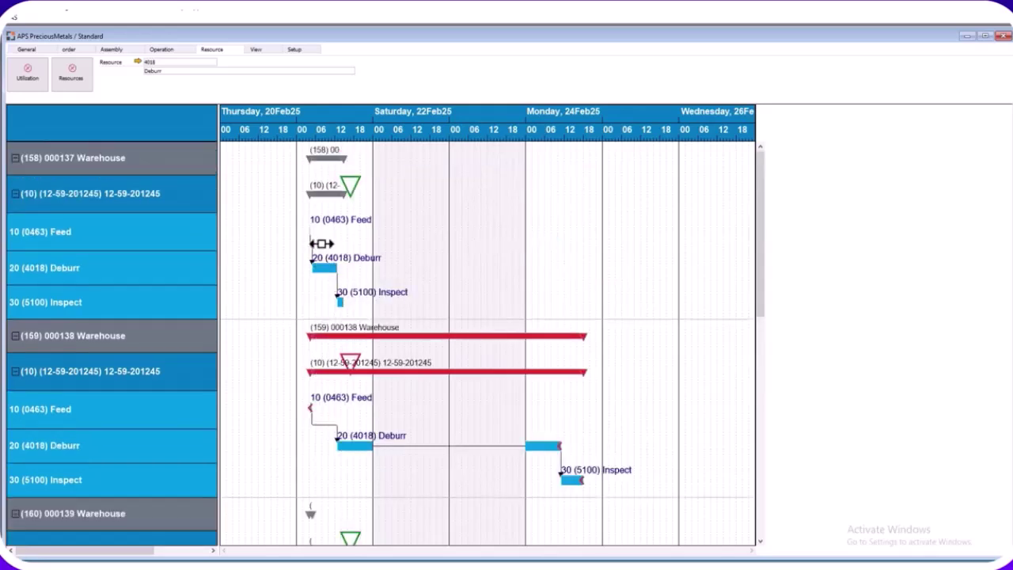
{"action": "left_click", "coordinate": [319, 267]}
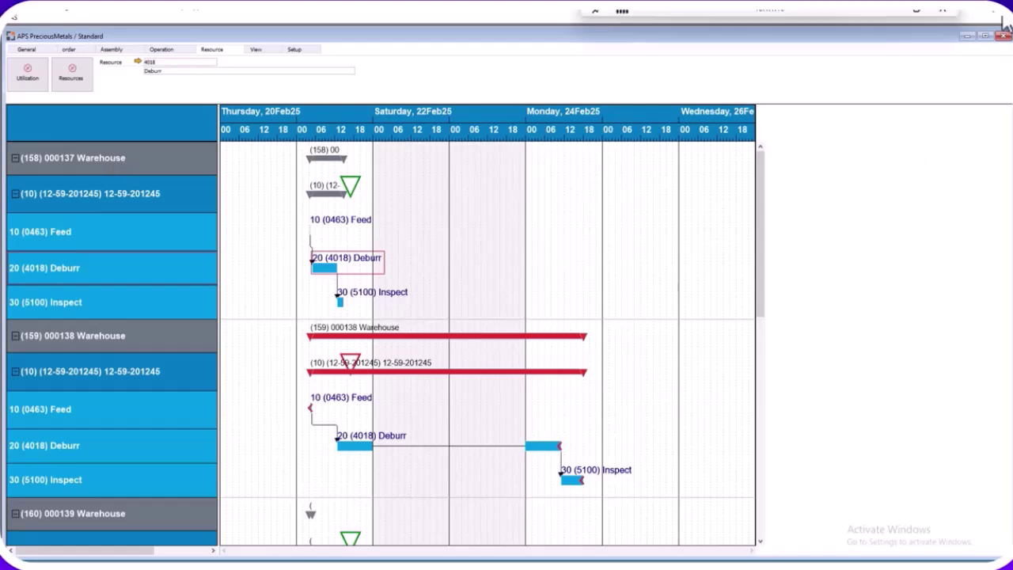
{"action": "left_click", "coordinate": [1003, 35]}
Step: Reopen the Gantt chart for the marked work orders, set its calendar scale to Hours and maximize the chart window
{"action": "left_click", "coordinate": [17, 101]}
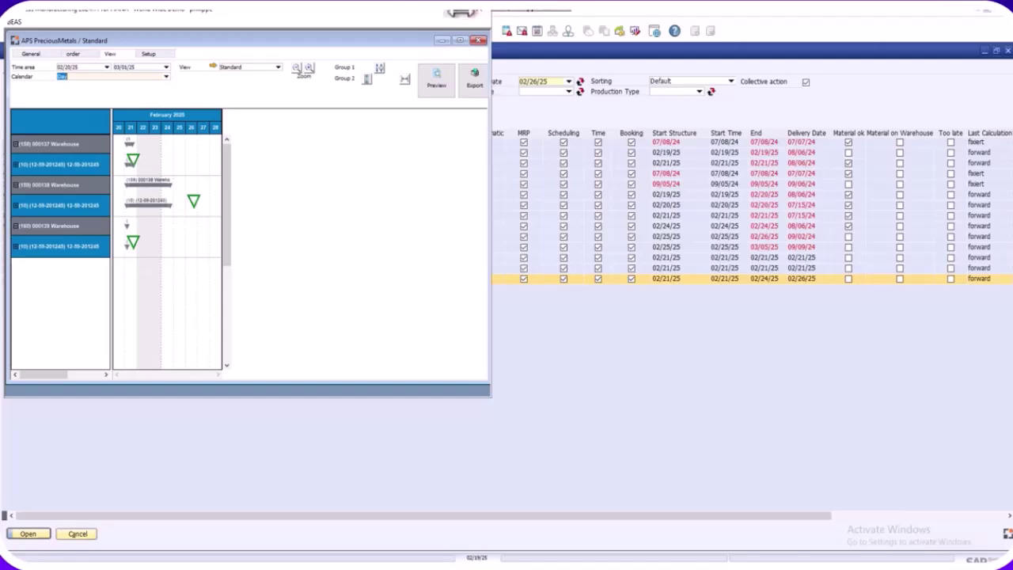
{"action": "left_click", "coordinate": [462, 11]}
{"action": "left_click_drag", "start_coordinate": [350, 94], "coordinate": [351, 84]}
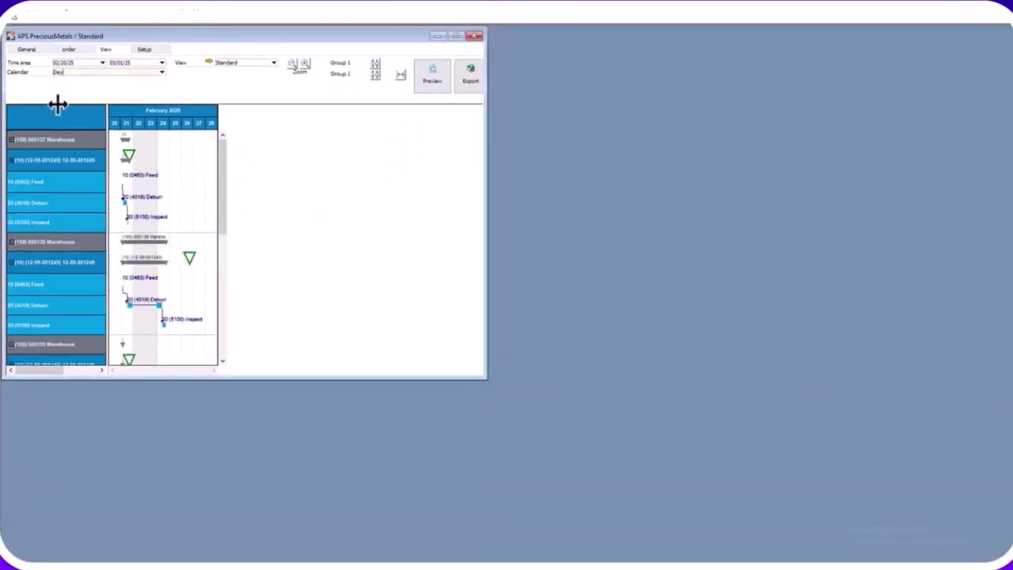
{"action": "left_click", "coordinate": [161, 72]}
{"action": "left_click", "coordinate": [72, 86]}
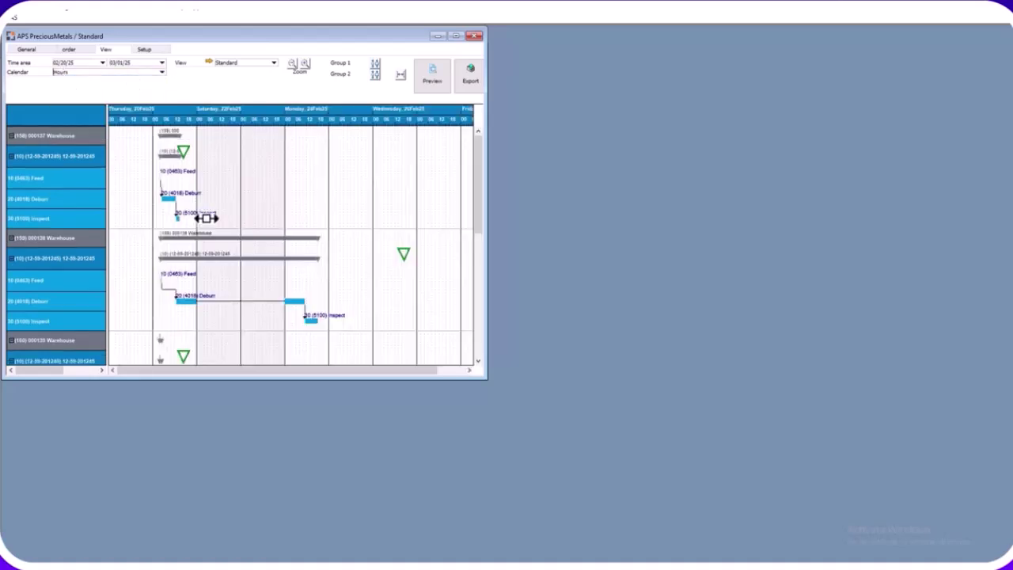
{"action": "left_click", "coordinate": [456, 35]}
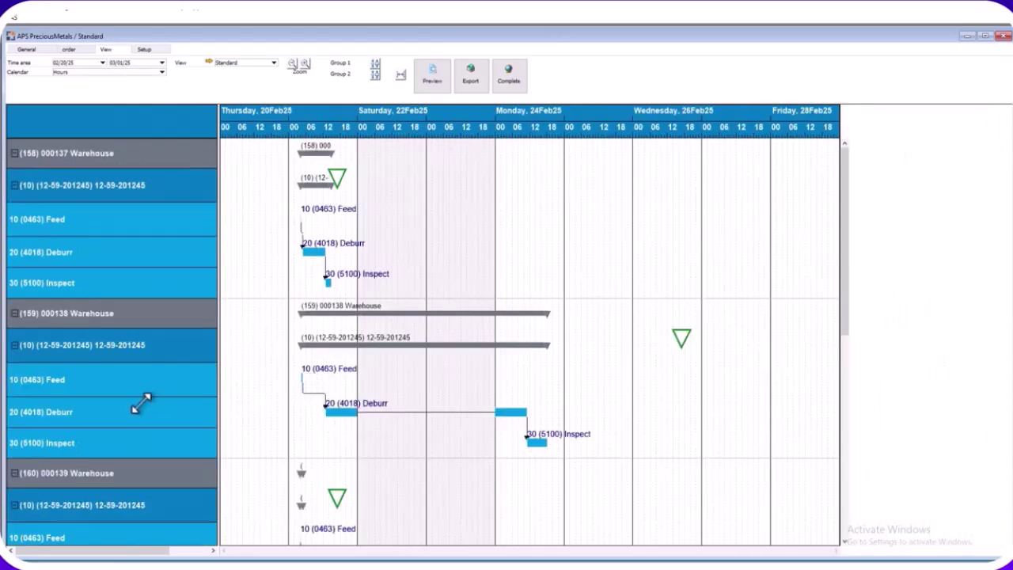
Step: Display the utilization of resource 4018 for work order 159's Deburr operation beneath the Gantt chart
{"action": "left_click", "coordinate": [142, 402]}
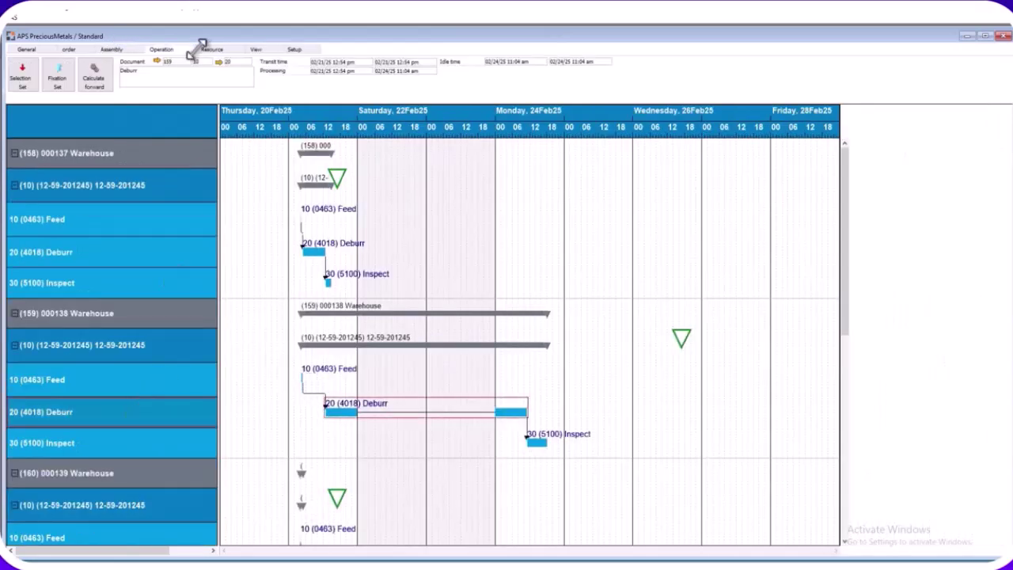
{"action": "left_click", "coordinate": [211, 49]}
{"action": "left_click", "coordinate": [30, 73]}
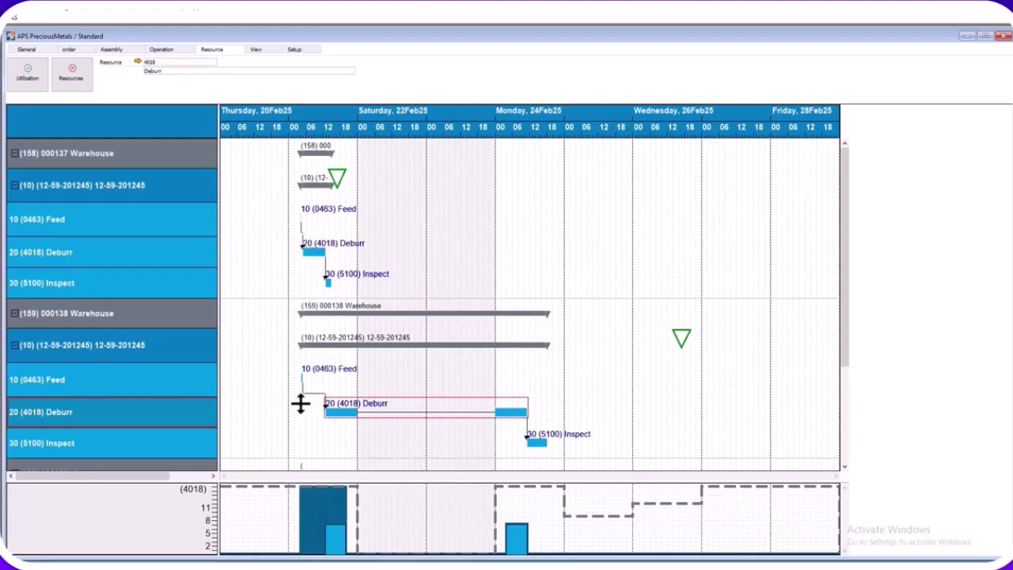
Step: Show the resources overview and try to substitute 8210 Remove sprue from piece for resource 4018 on work order 159's Deburr operation
{"action": "left_click", "coordinate": [72, 73]}
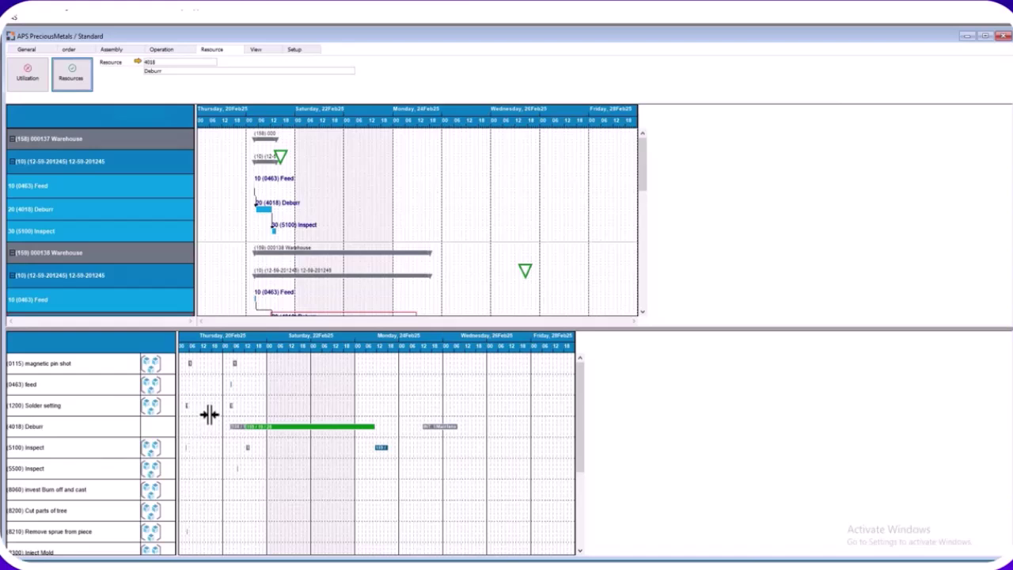
{"action": "left_click", "coordinate": [63, 535]}
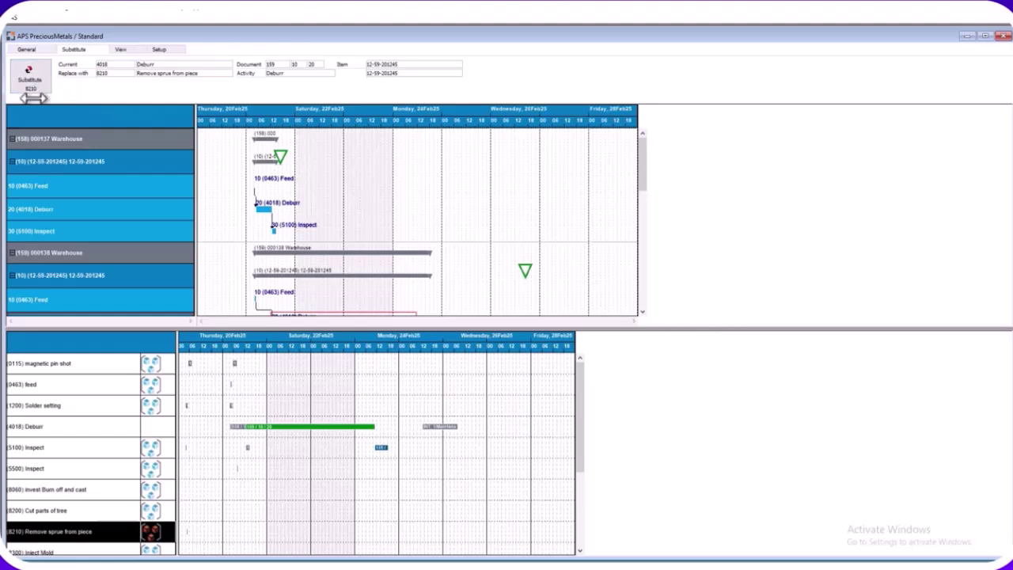
{"action": "left_click", "coordinate": [31, 73]}
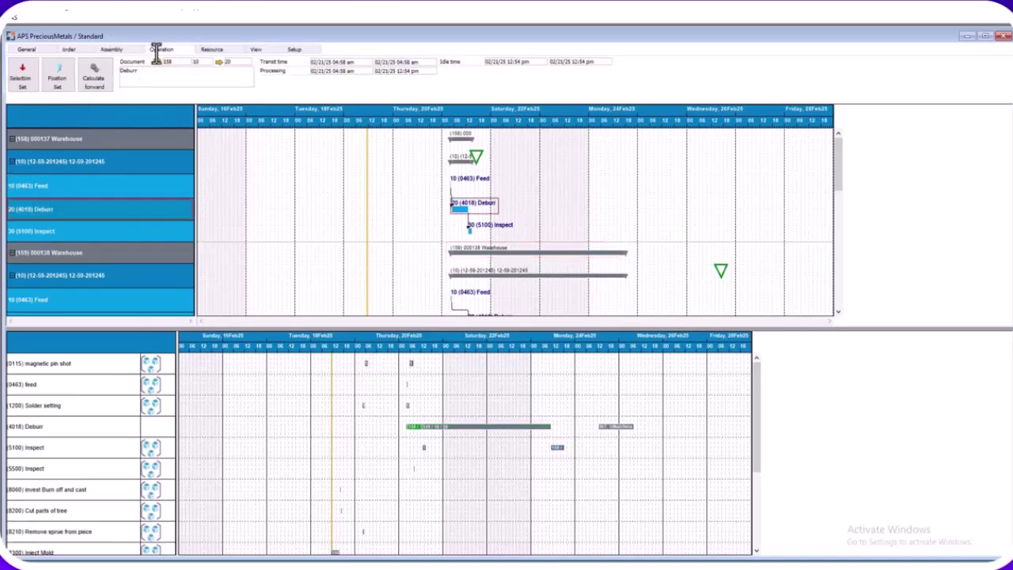
Step: Move work order 158's Feed, Deburr and Inspect operations together to about 02/25/25, and undo the move
{"action": "left_click", "coordinate": [207, 50]}
{"action": "left_click", "coordinate": [61, 89]}
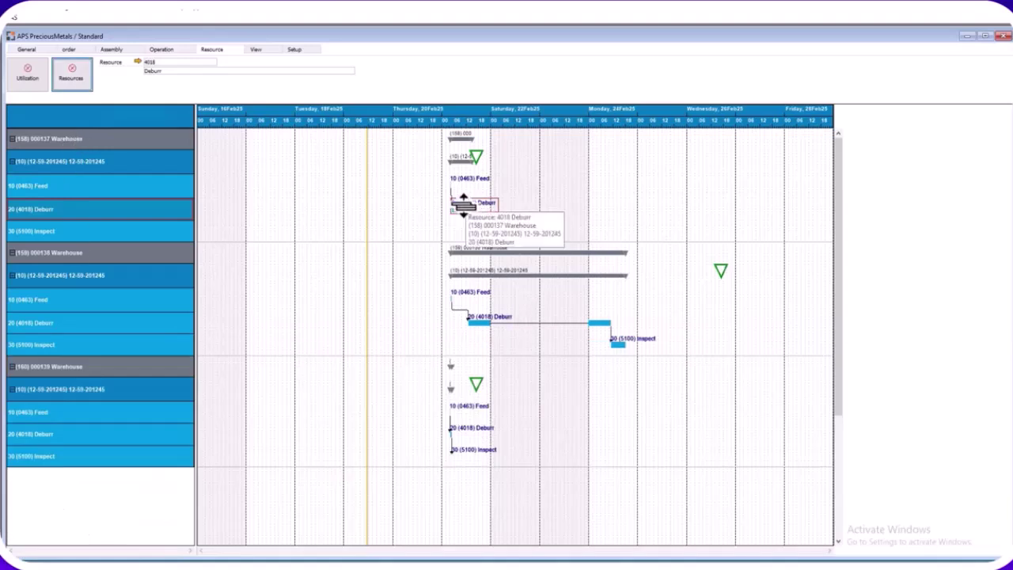
{"action": "left_click_drag", "start_coordinate": [434, 177], "coordinate": [519, 261]}
{"action": "left_click_drag", "start_coordinate": [468, 205], "coordinate": [673, 209]}
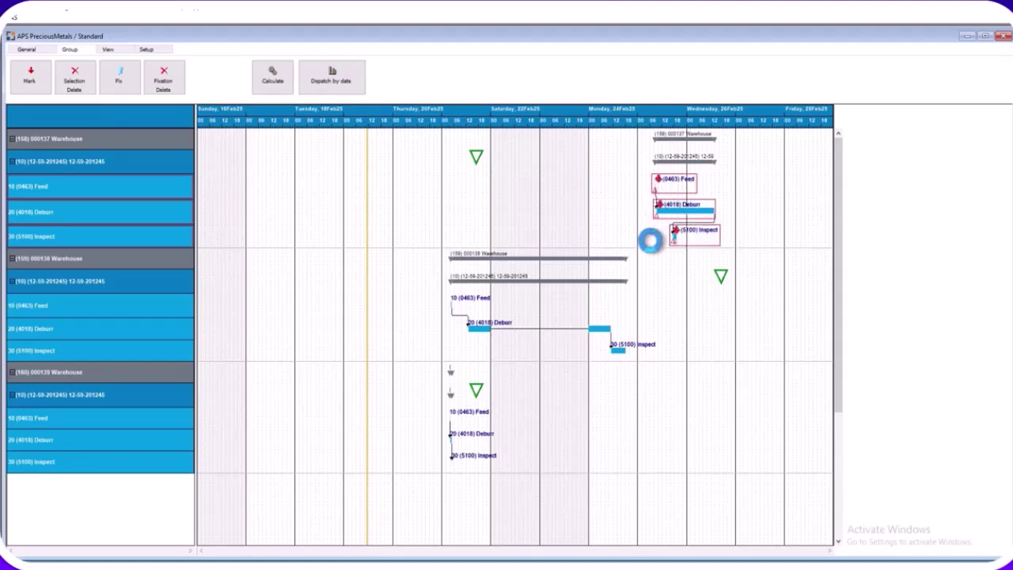
{"action": "left_click", "coordinate": [27, 48]}
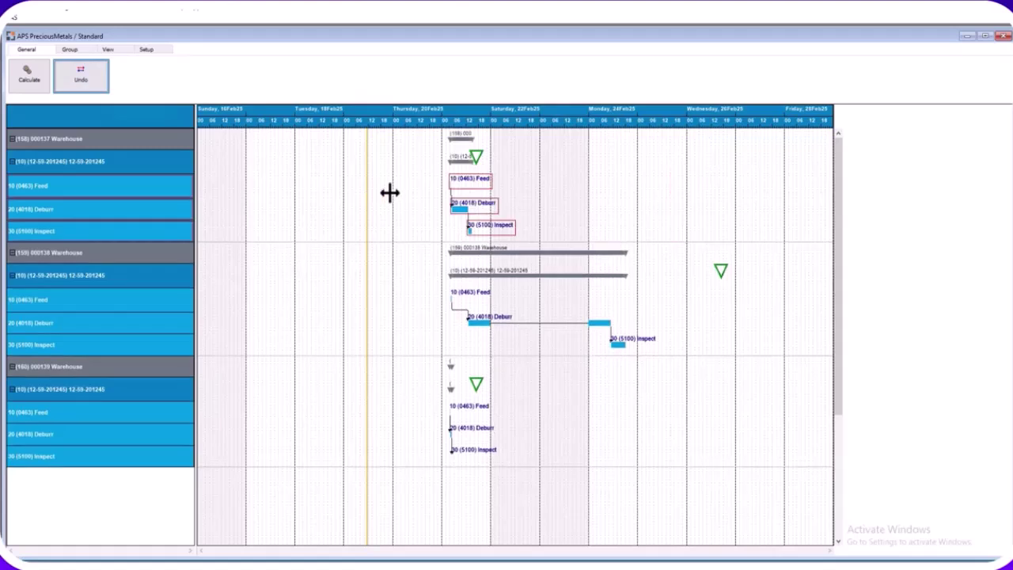
Step: Move only work order 158's Deburr operation to start on 02/24/25 at 04:00 am, and return to the scheduling list
{"action": "left_click", "coordinate": [459, 207]}
{"action": "left_click_drag", "start_coordinate": [458, 207], "coordinate": [581, 219]}
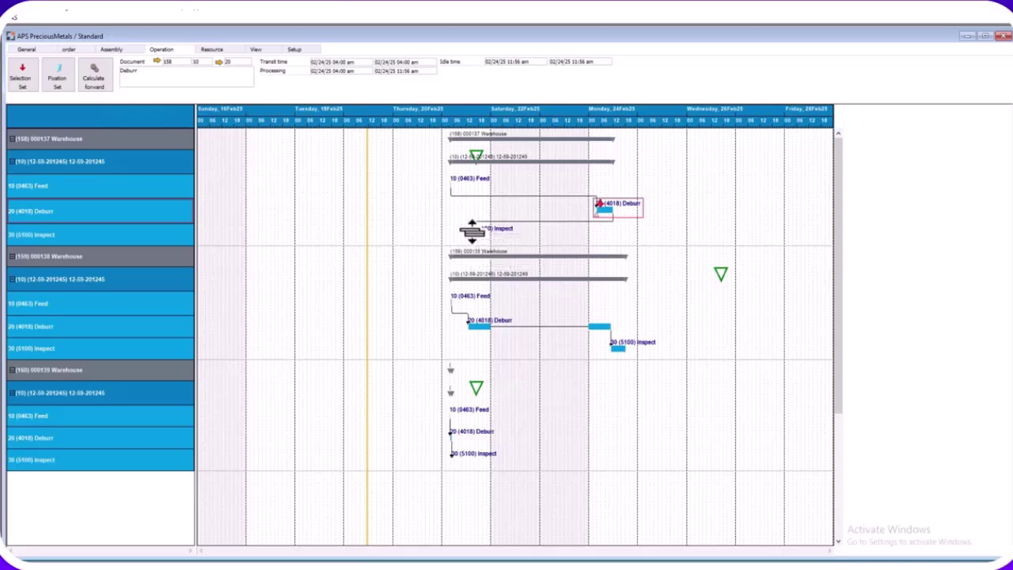
{"action": "left_click", "coordinate": [280, 52]}
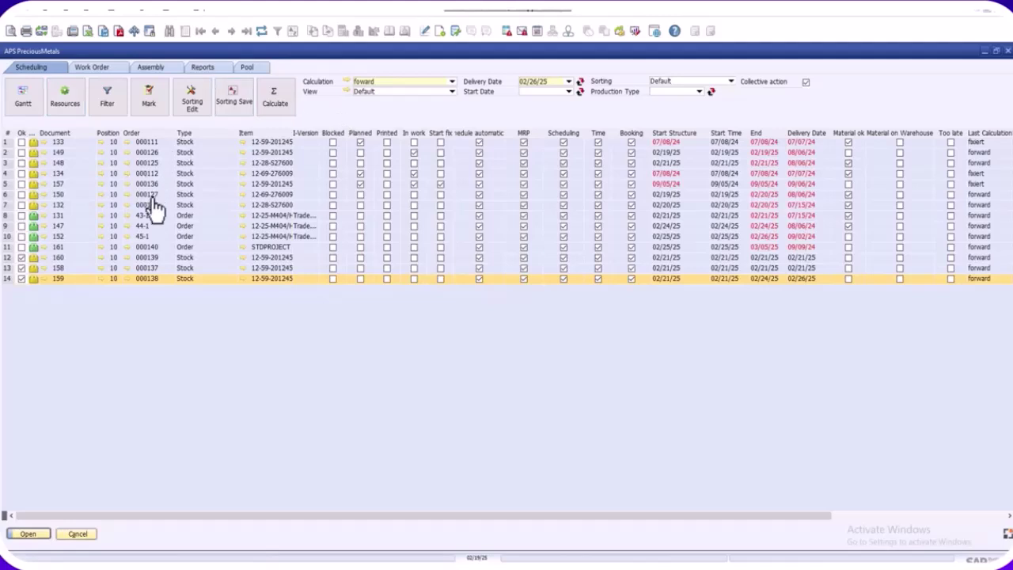
Step: Look through the work order and assembly functions, and open the Dispatches report for the marked work orders
{"action": "left_click", "coordinate": [120, 67]}
{"action": "left_click", "coordinate": [150, 68]}
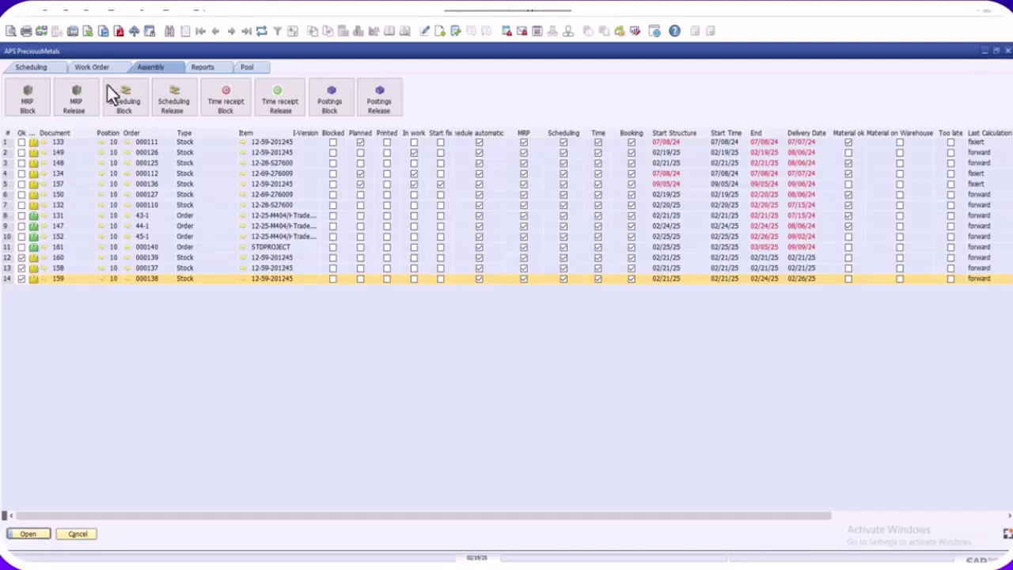
{"action": "left_click", "coordinate": [200, 69]}
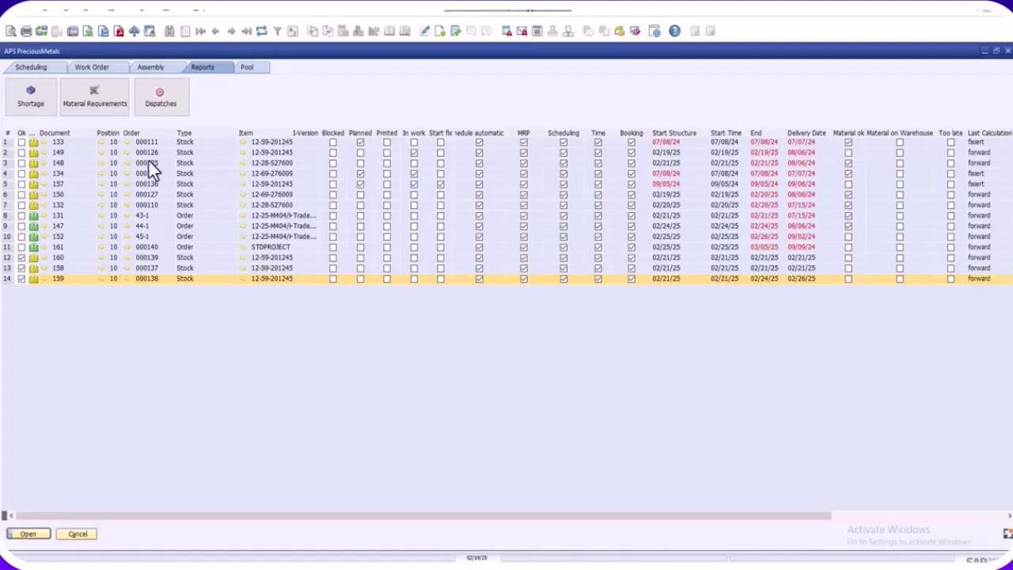
{"action": "left_click", "coordinate": [163, 106]}
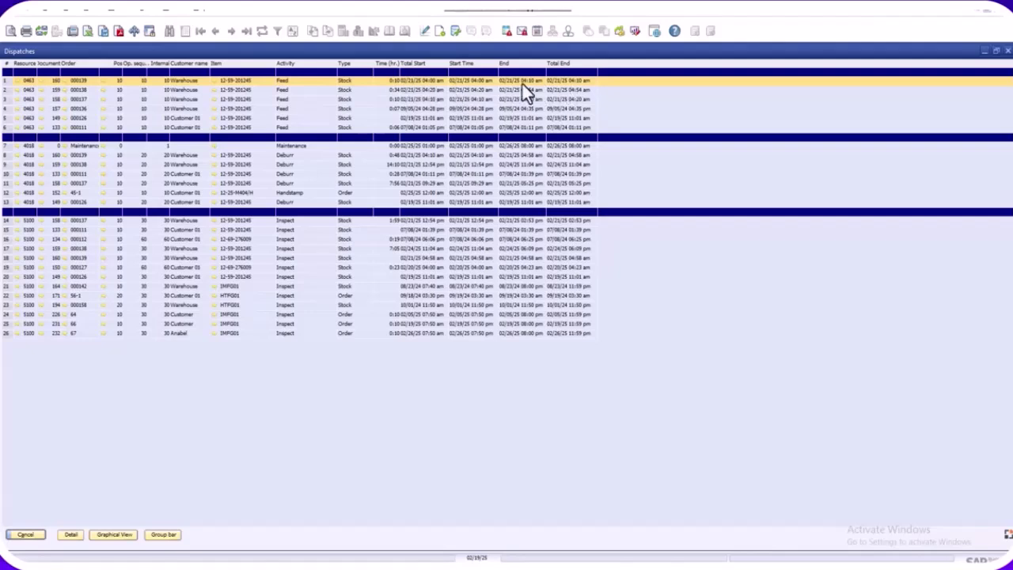
{"action": "left_click", "coordinate": [435, 101]}
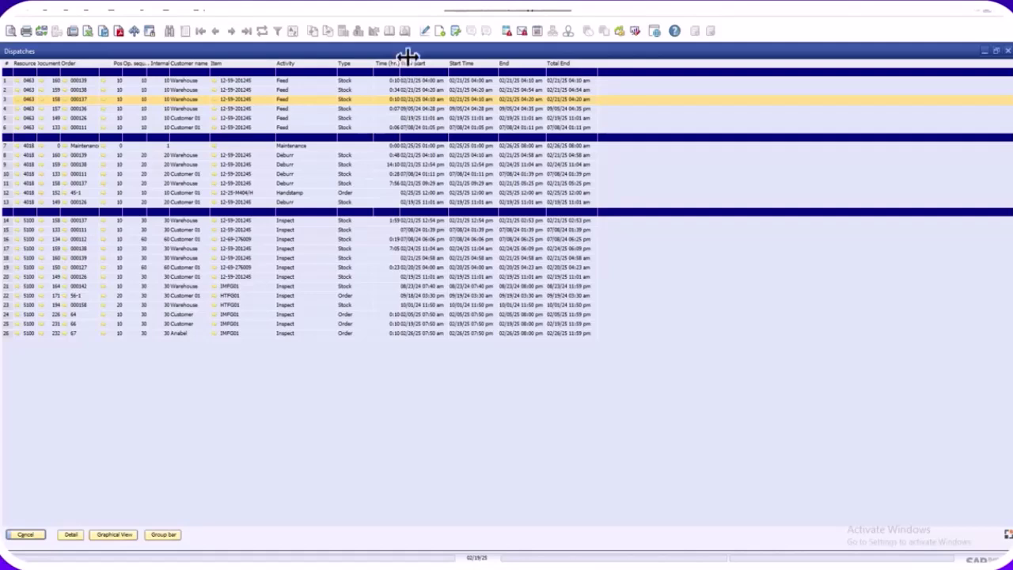
Step: View the graphical utilization of resources 5100 Inspect and 4018 Deburr, and return to the report selection
{"action": "left_click", "coordinate": [111, 533]}
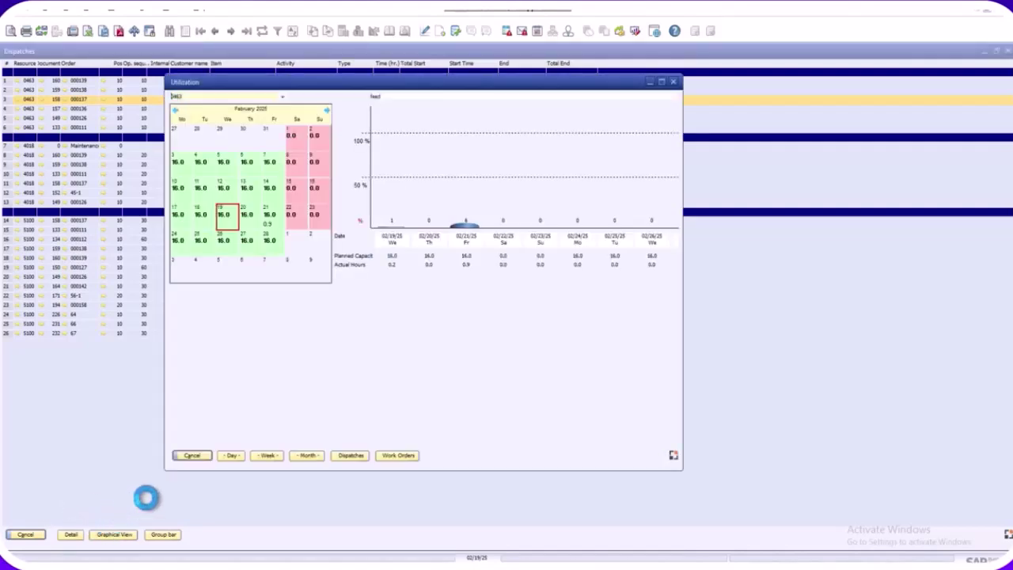
{"action": "left_click", "coordinate": [283, 95]}
{"action": "left_click", "coordinate": [181, 140]}
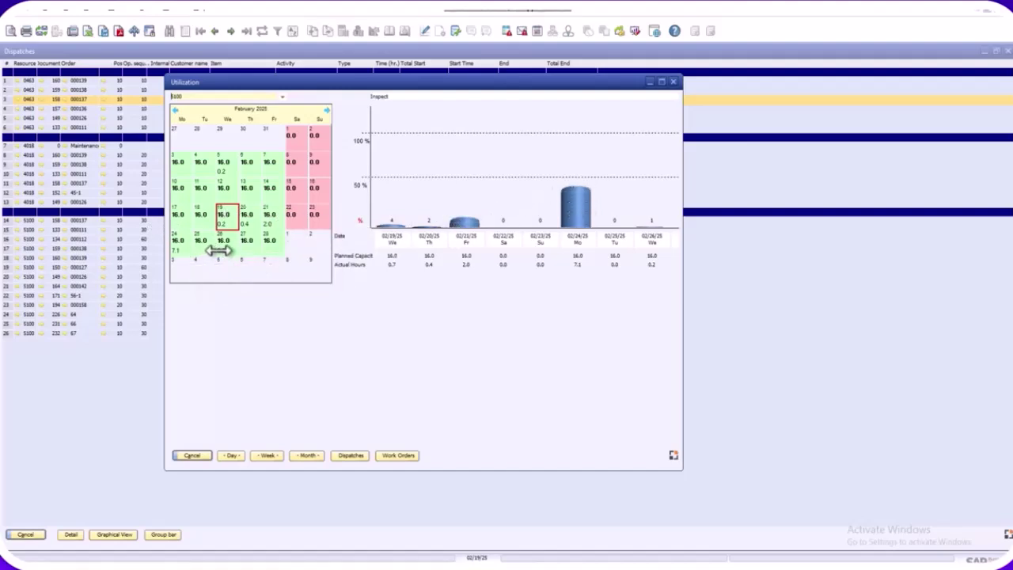
{"action": "left_click", "coordinate": [281, 101]}
{"action": "left_click", "coordinate": [267, 131]}
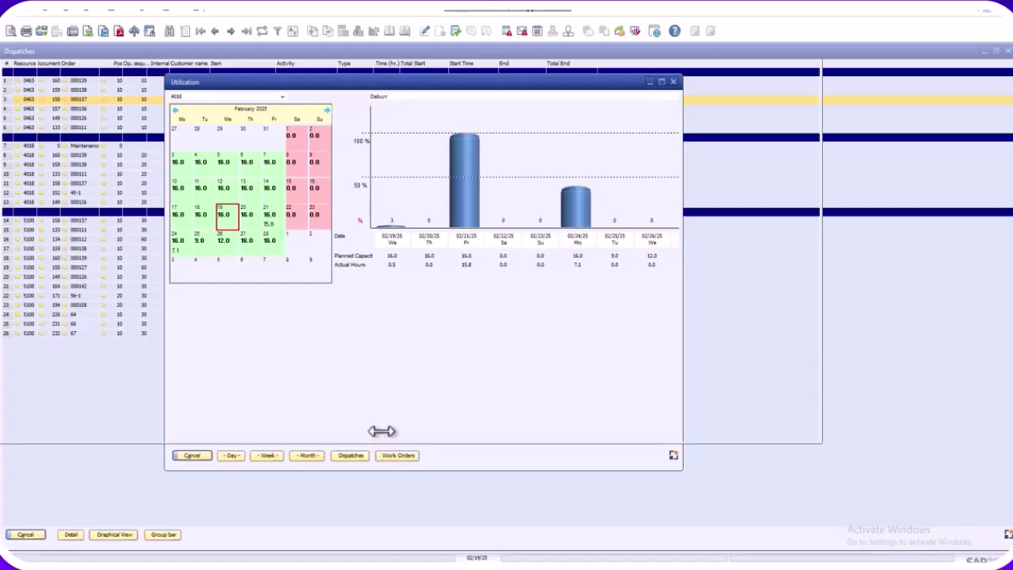
{"action": "left_click", "coordinate": [388, 453]}
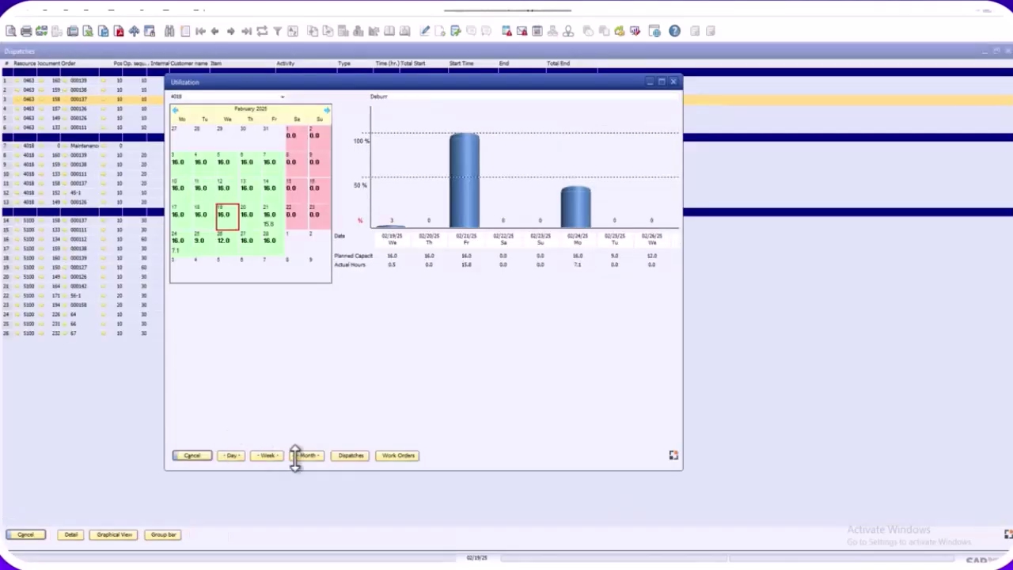
{"action": "left_click", "coordinate": [673, 82]}
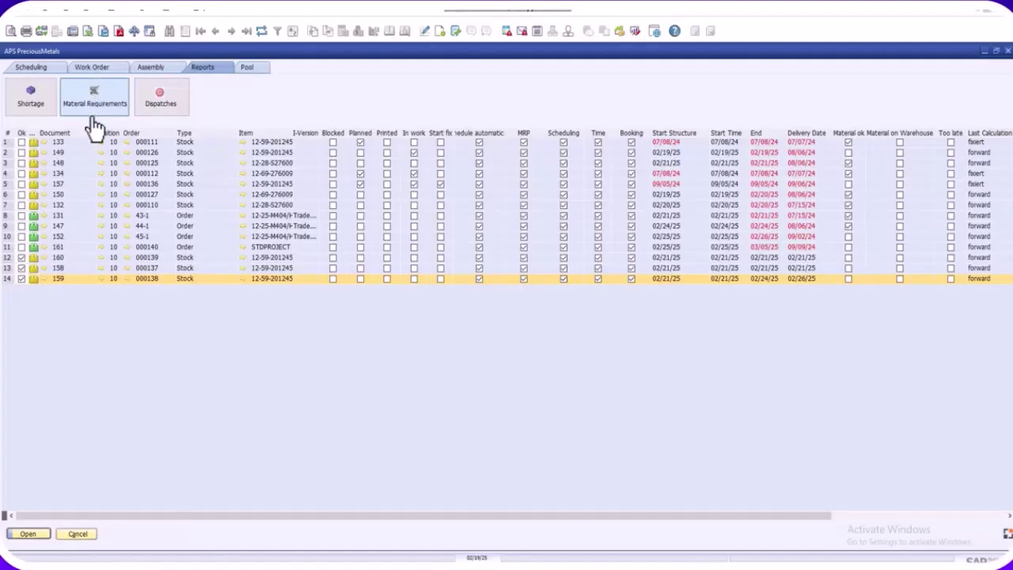
Step: Check the required and reserved quantities in the Material Requirements report for work order 159, and close the report
{"action": "left_click", "coordinate": [92, 119]}
{"action": "left_click_drag", "start_coordinate": [384, 455], "coordinate": [474, 429]}
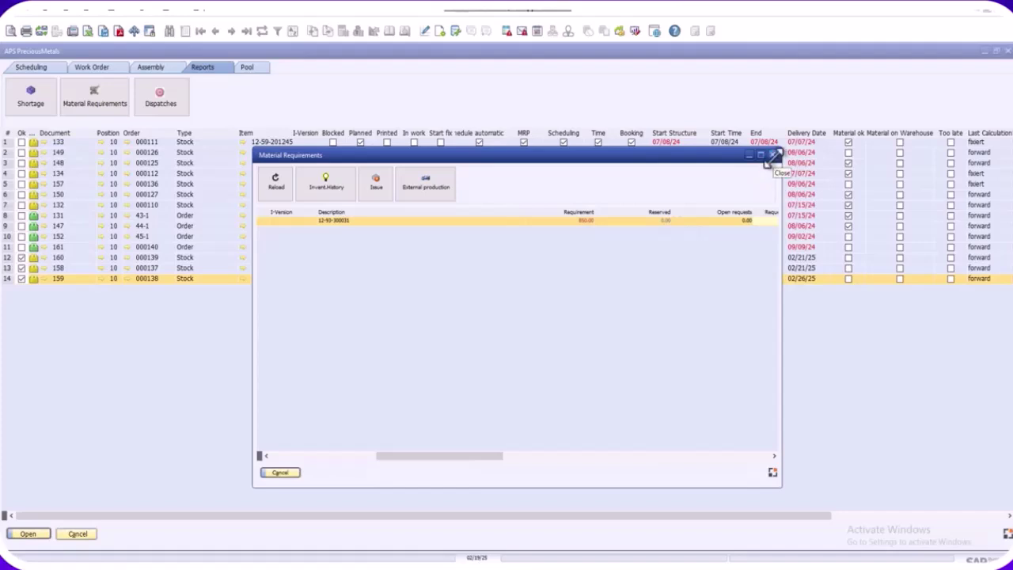
{"action": "left_click", "coordinate": [772, 154]}
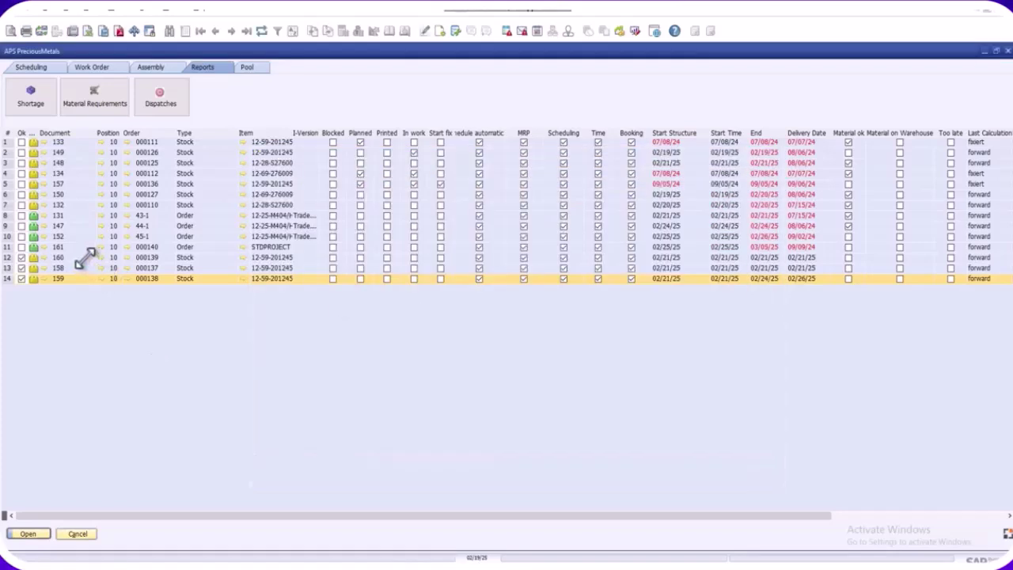
Step: Select work order 160, compare its required and reserved quantities in the Material Requirements report, and close the report
{"action": "left_click", "coordinate": [87, 97]}
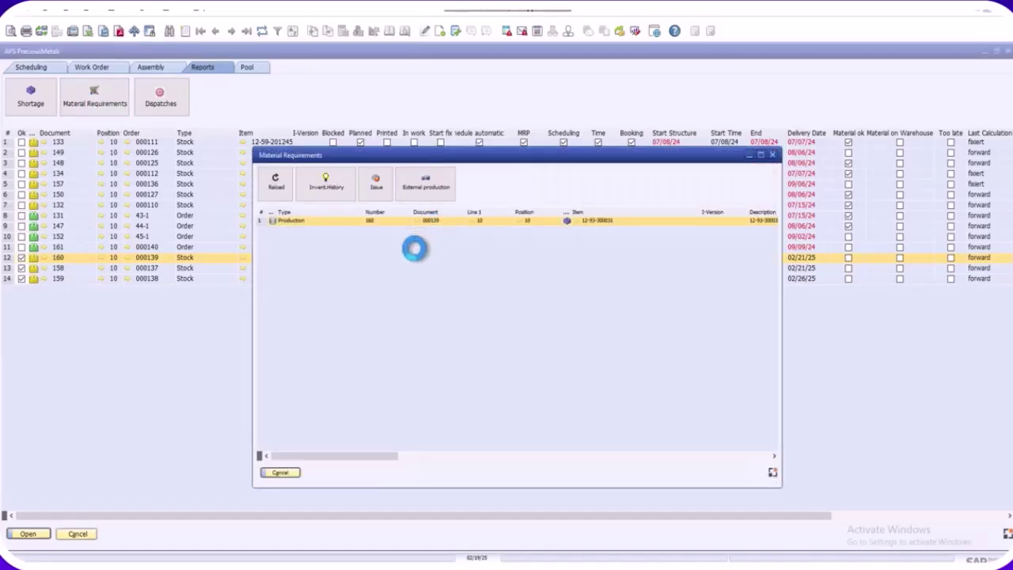
{"action": "left_click_drag", "start_coordinate": [367, 454], "coordinate": [515, 453]}
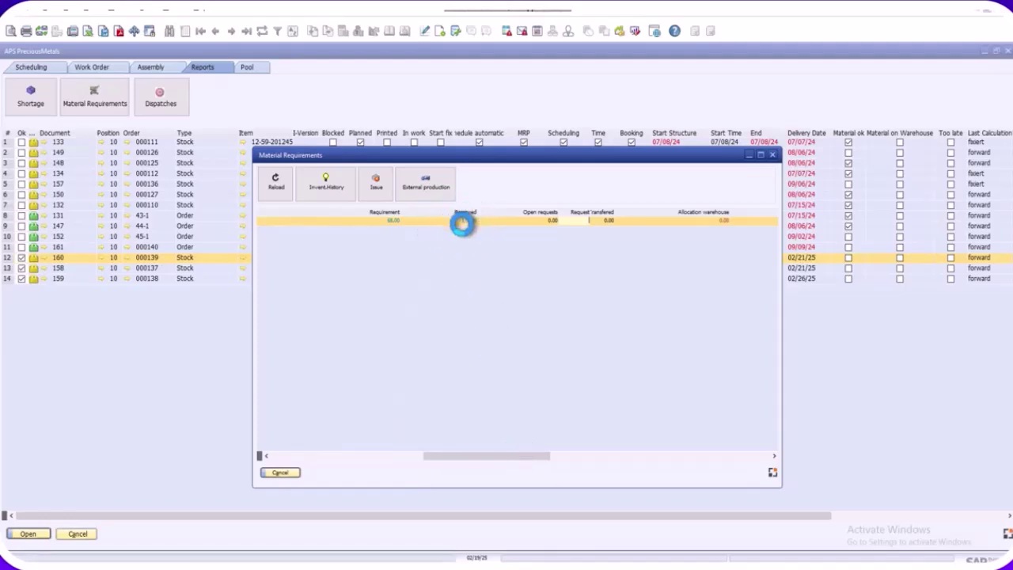
{"action": "left_click_drag", "start_coordinate": [451, 452], "coordinate": [433, 460]}
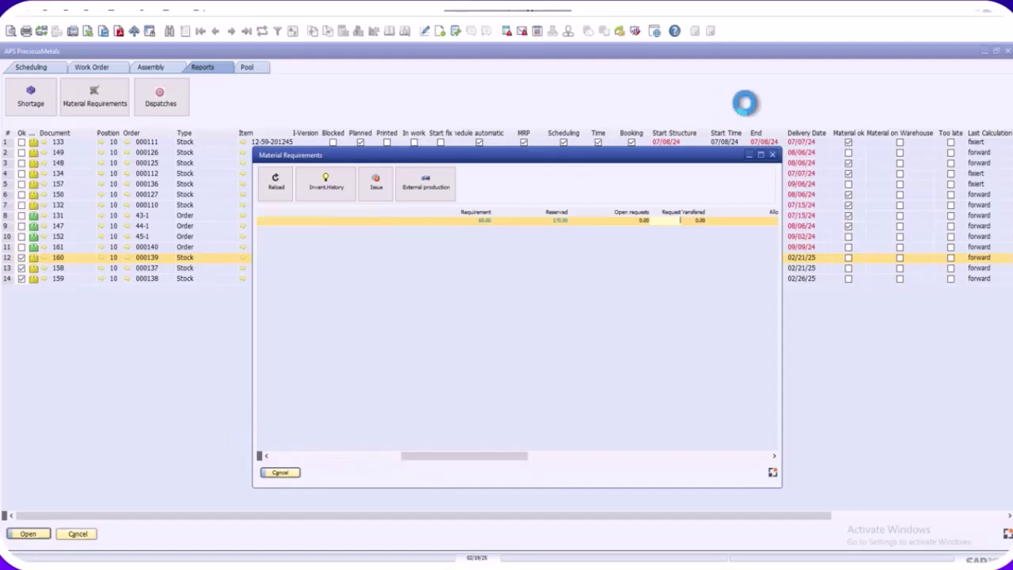
{"action": "left_click", "coordinate": [772, 156]}
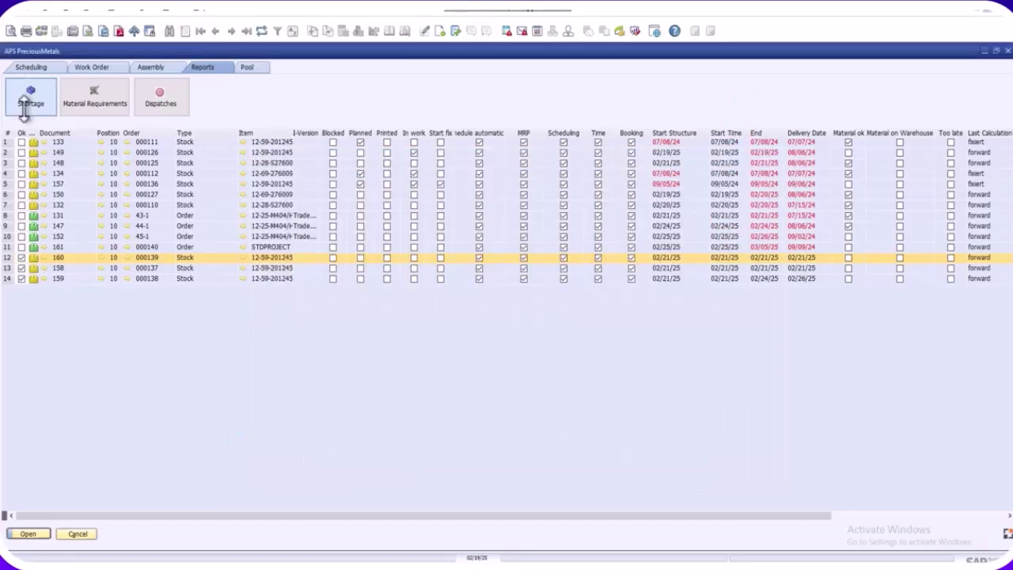
Step: Check the Shortage report for work order 160's material availability and close it
{"action": "left_click", "coordinate": [24, 94]}
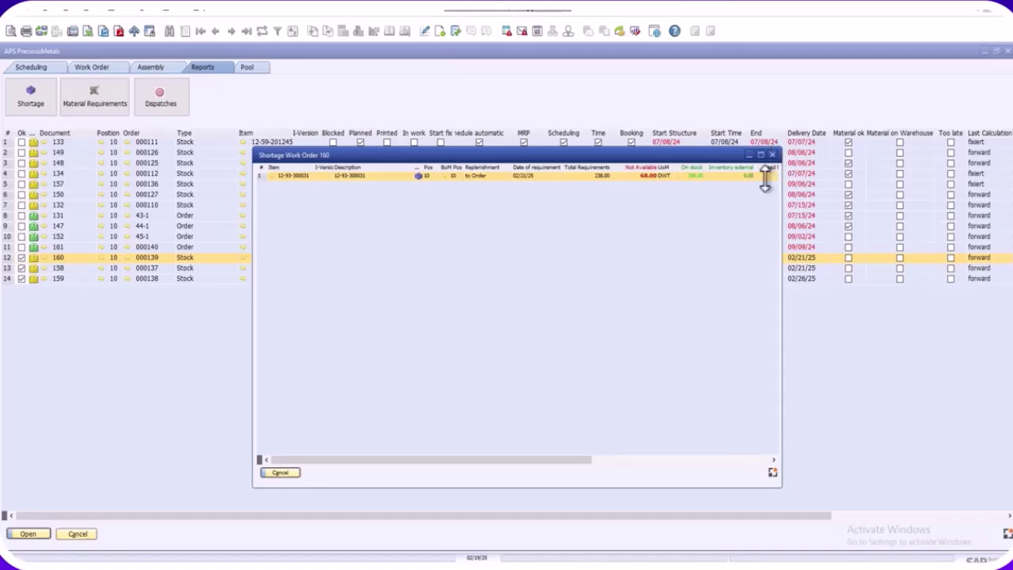
{"action": "key", "text": "Escape"}
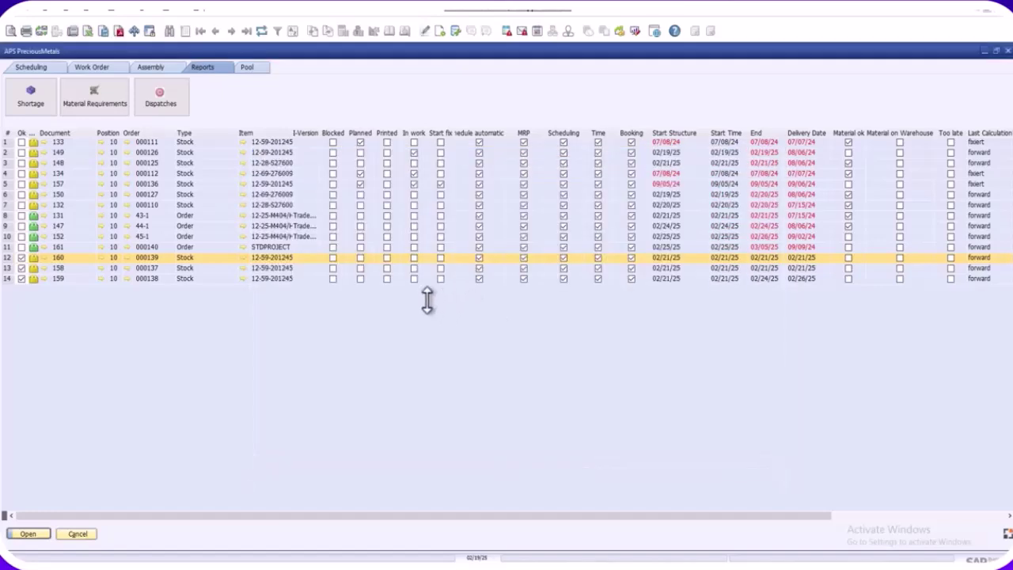